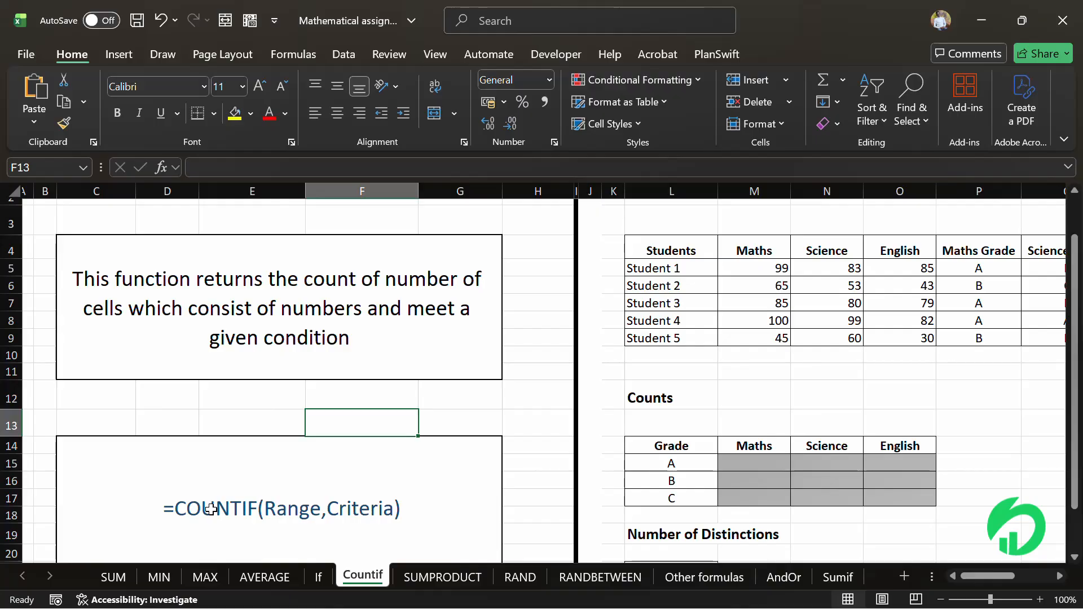
# Examine the students' marks for Maths, Science and English and the IF formulas behind the Maths and Science grades.
pyautogui.hscroll(5, 705, 419)
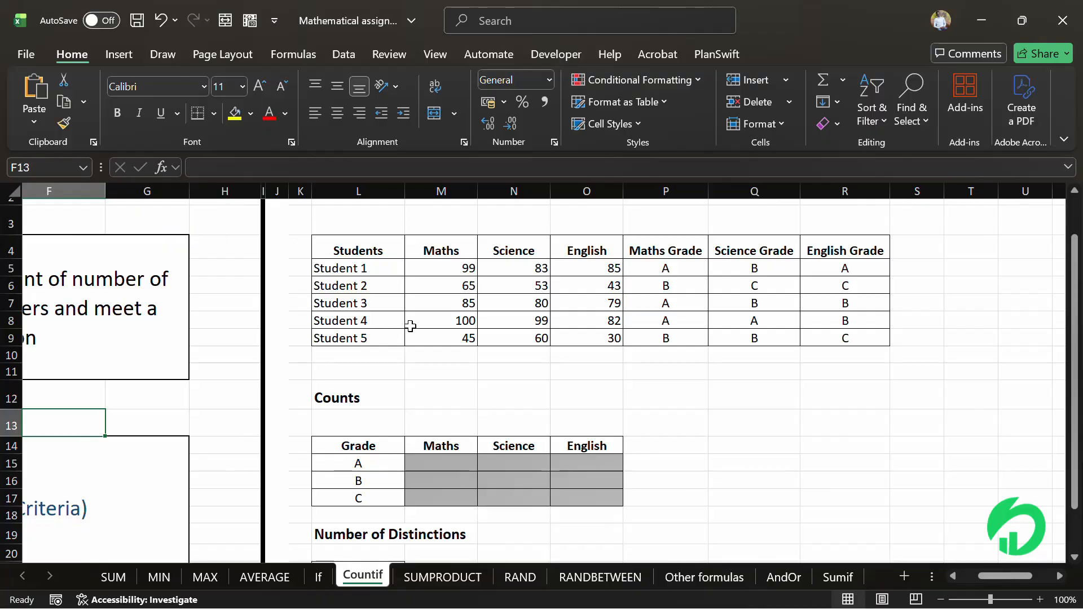
pyautogui.moveTo(439, 233); pyautogui.dragTo(444, 249)
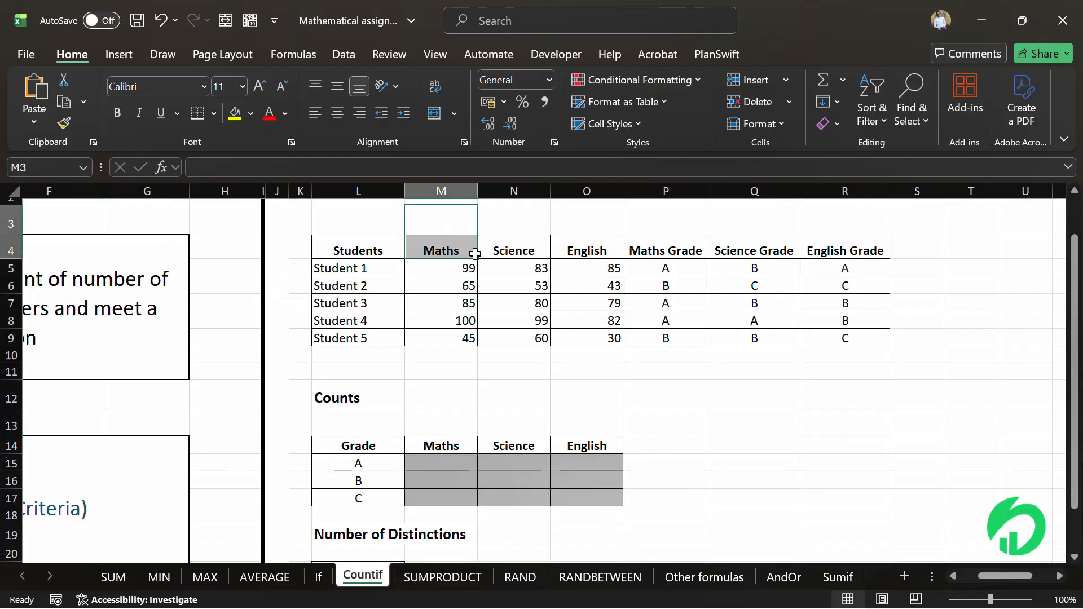
pyautogui.click(466, 282)
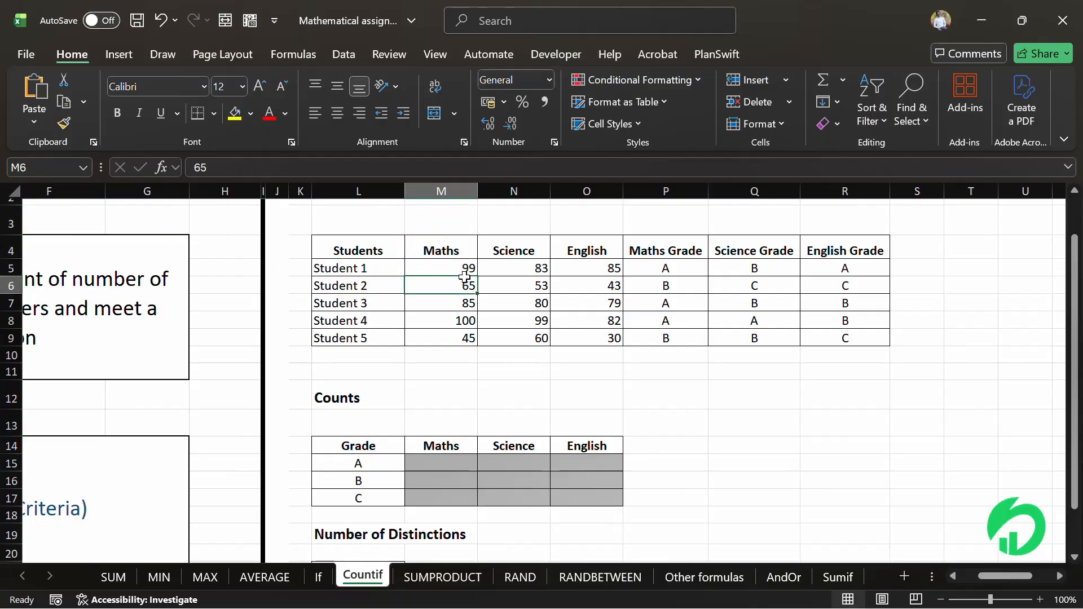
pyautogui.click(435, 252)
pyautogui.click(510, 253)
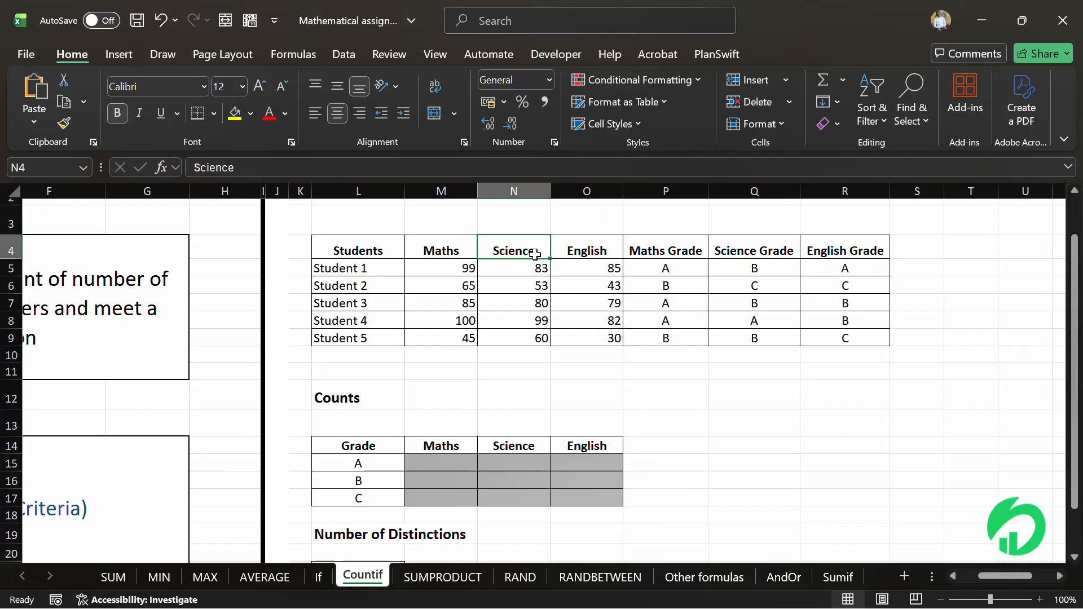
pyautogui.click(584, 254)
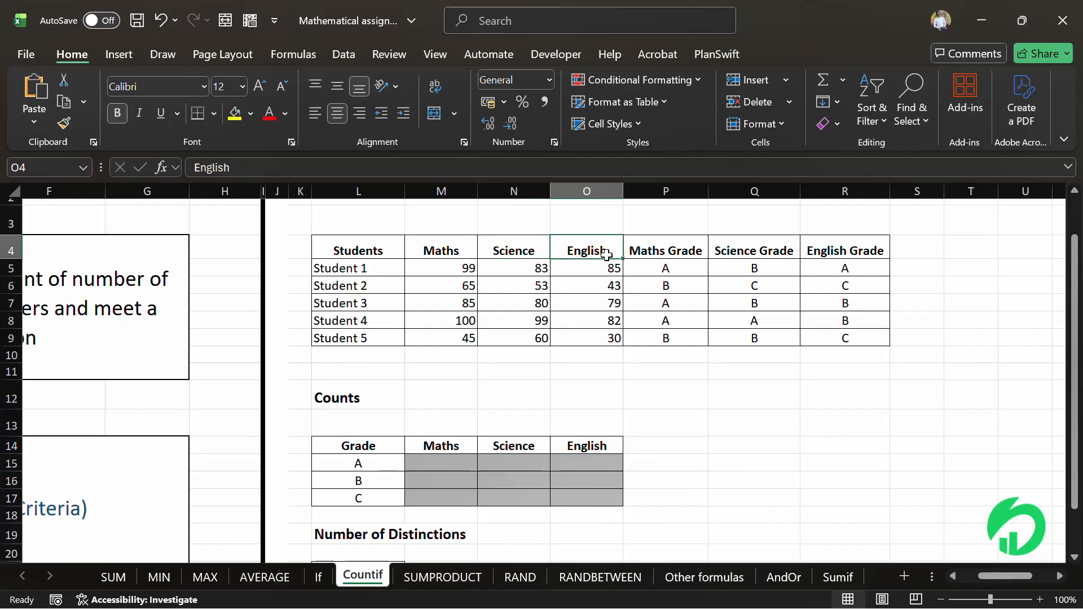
pyautogui.moveTo(675, 267); pyautogui.dragTo(684, 323)
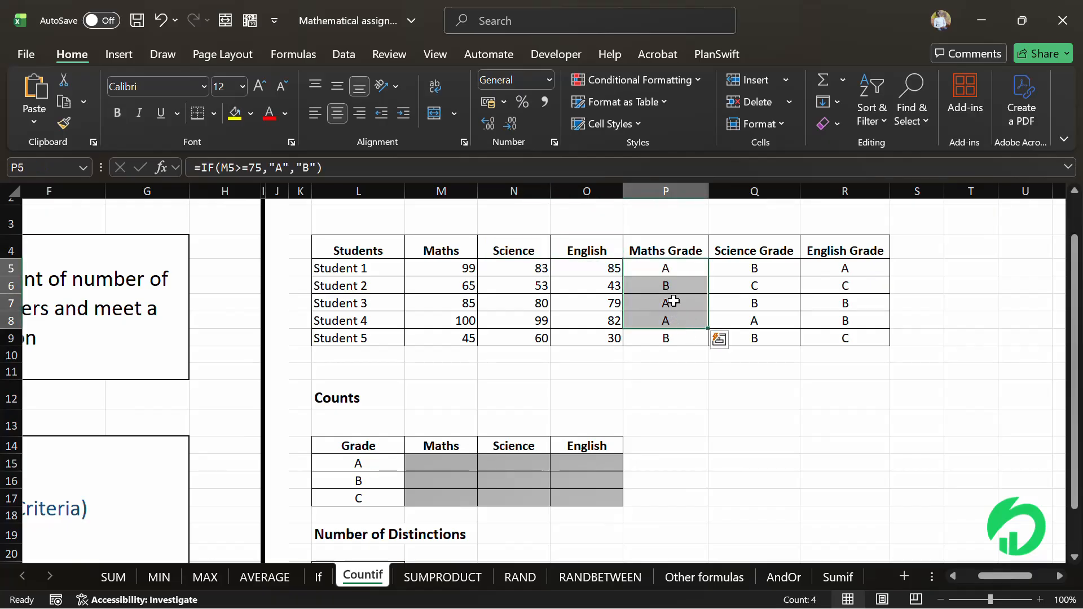
pyautogui.click(664, 267)
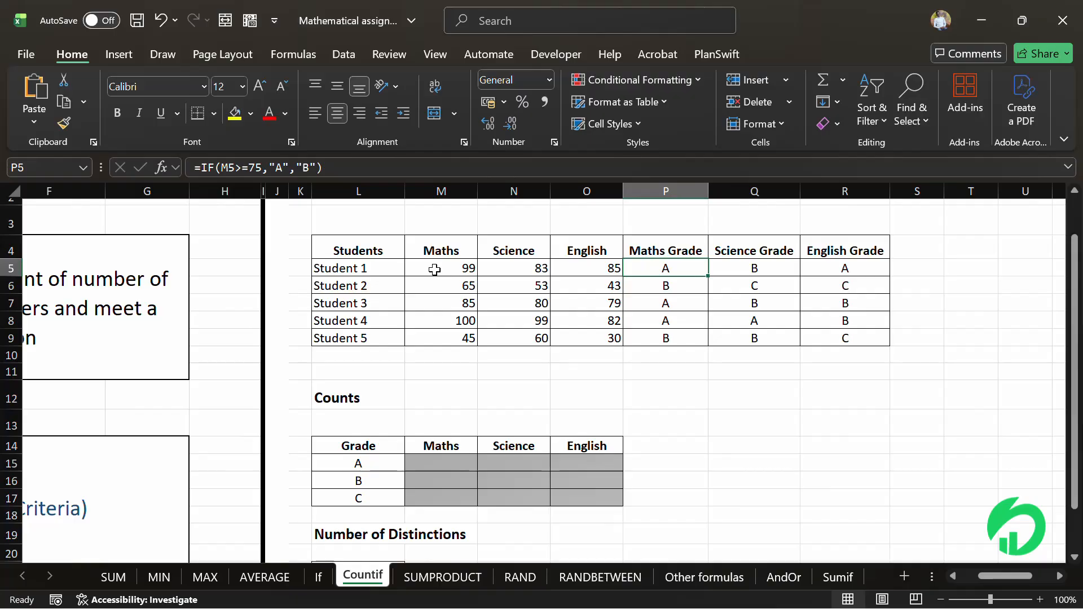
pyautogui.click(754, 273)
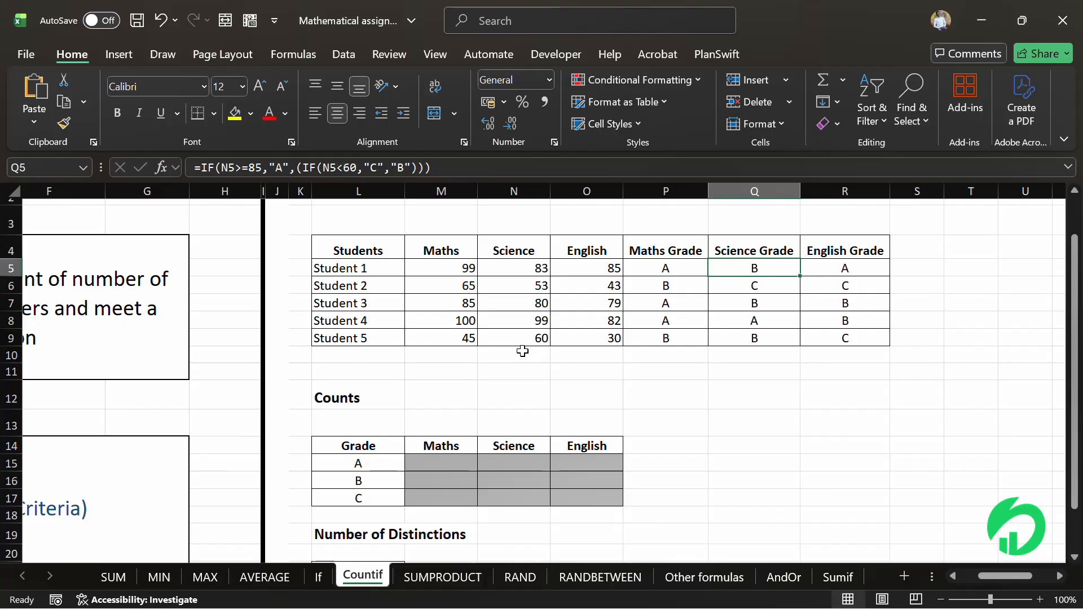
# Review the empty Counts table by grade and subject and the Number of Distinctions section below it.
pyautogui.click(487, 405)
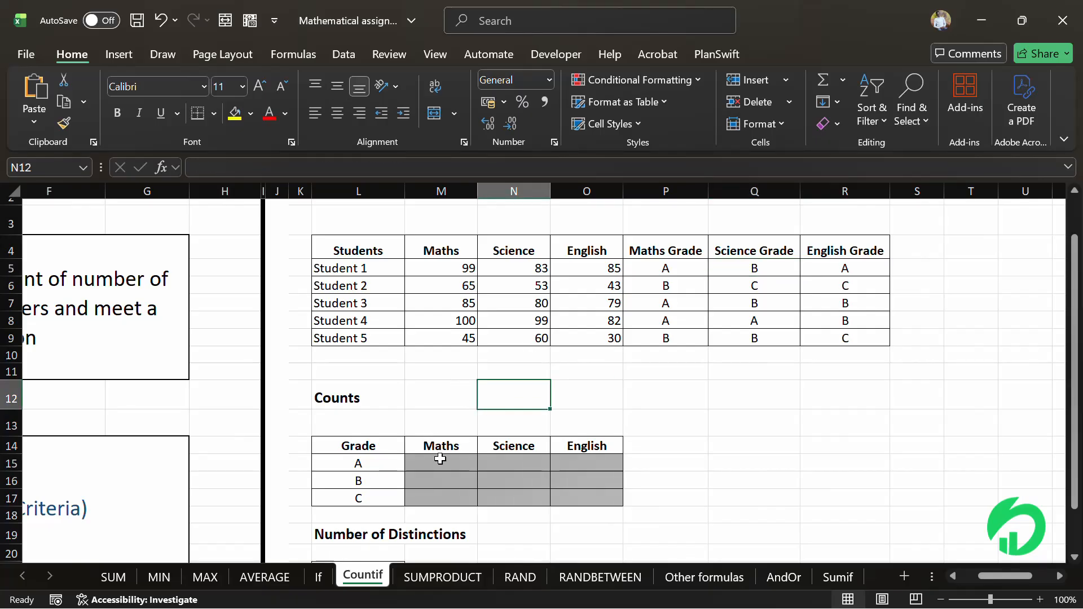
pyautogui.click(389, 466)
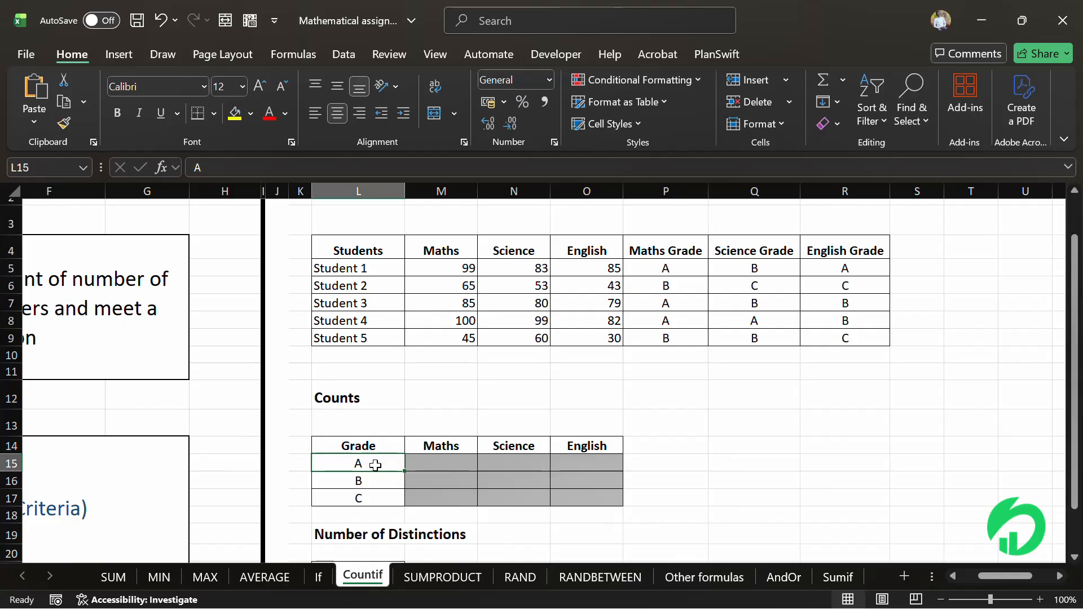
pyautogui.click(431, 448)
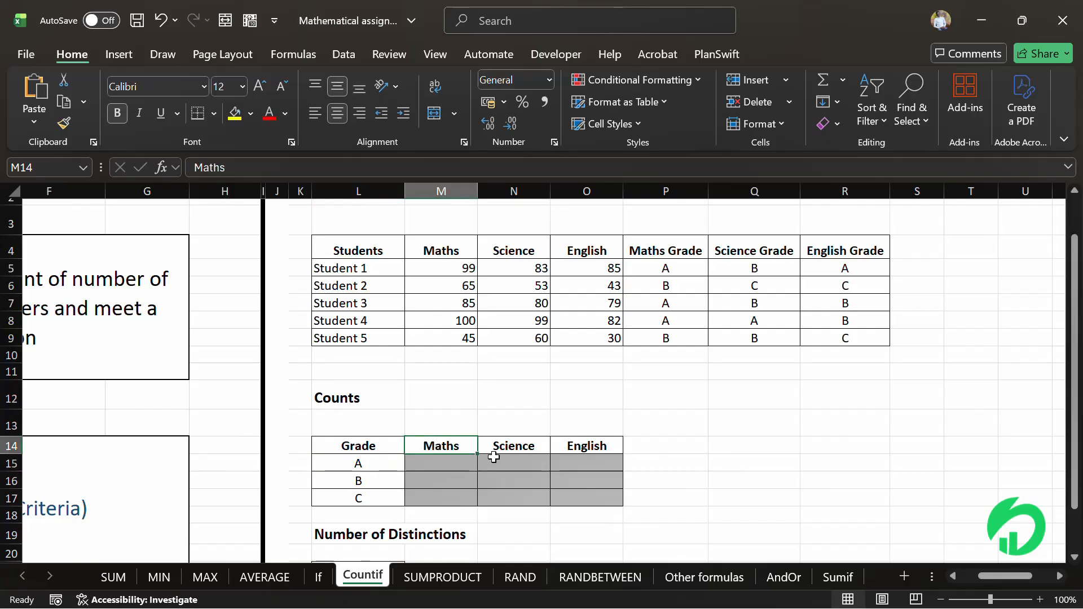
pyautogui.click(451, 486)
pyautogui.click(446, 447)
pyautogui.click(433, 501)
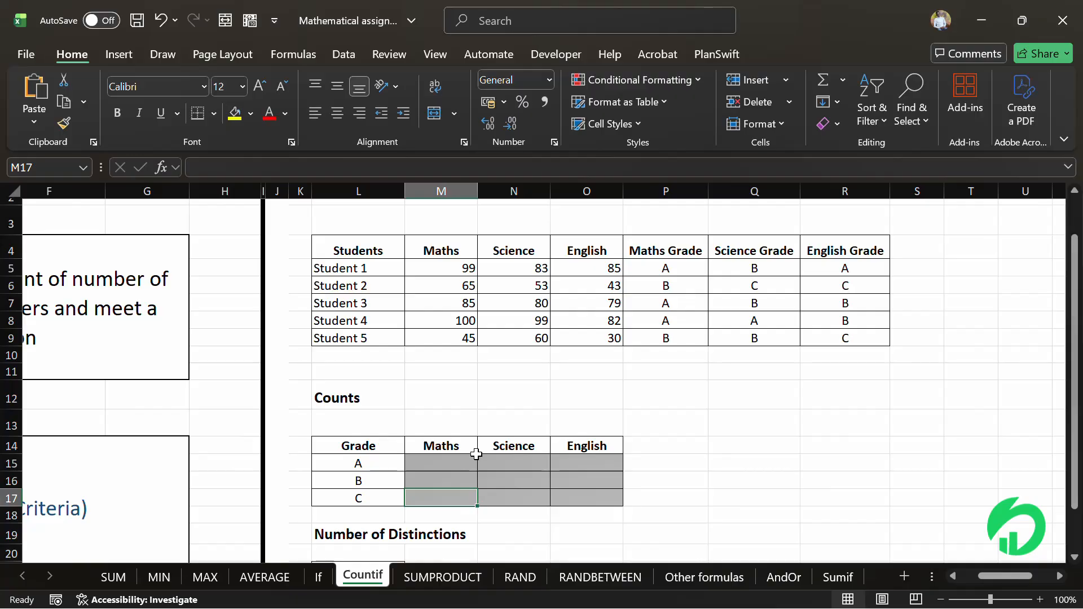
pyautogui.scroll(-1, 476, 454)
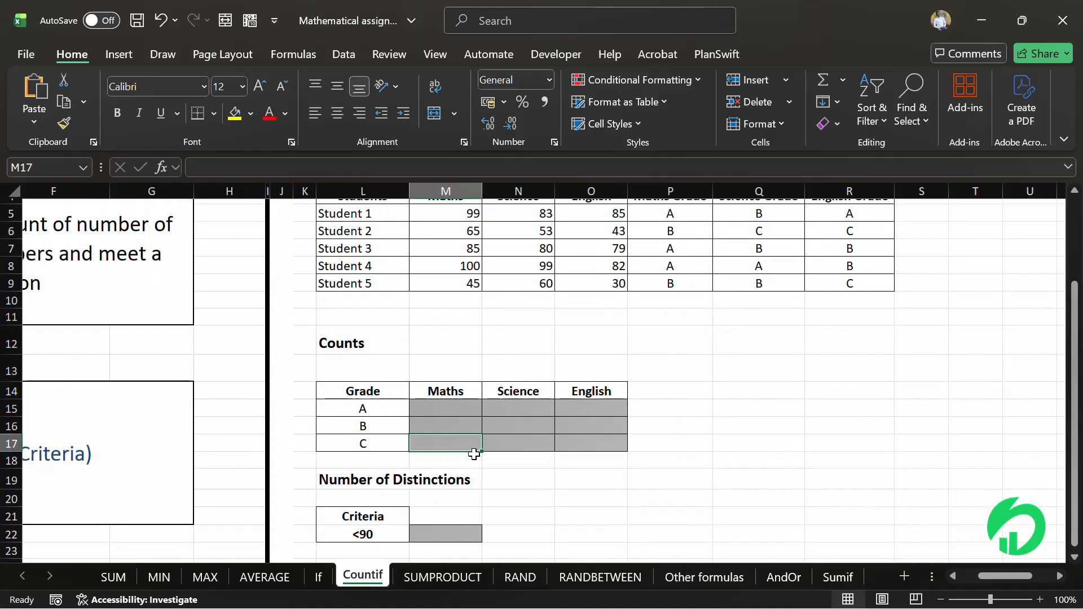
pyautogui.scroll(1, 474, 454)
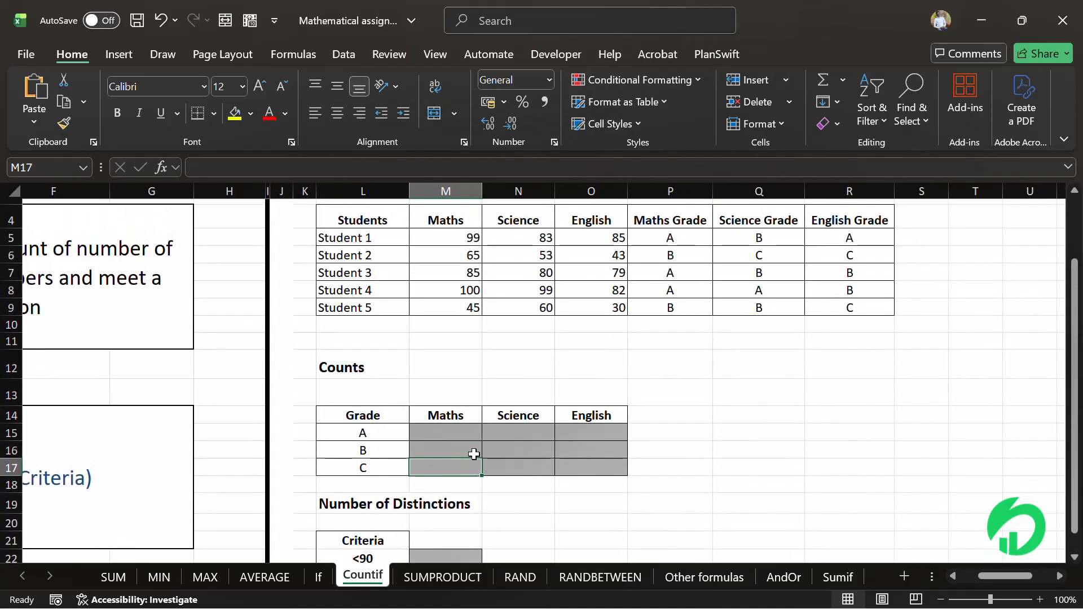
# Enter =COUNTIF(P5:P9,"A") in M15 to count the A grades in Maths.
pyautogui.click(467, 430)
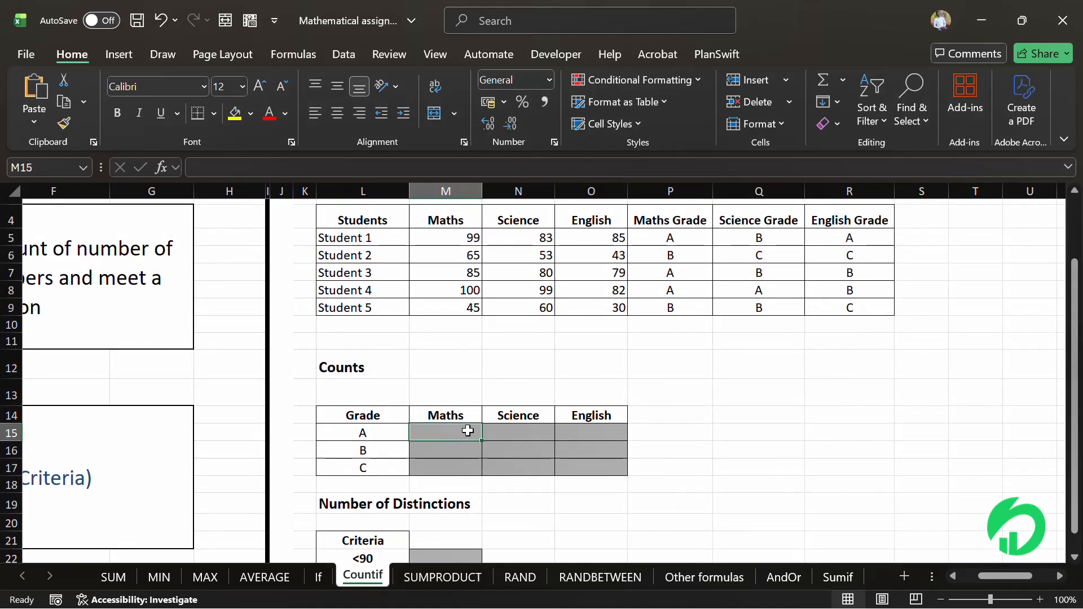
pyautogui.write('=')
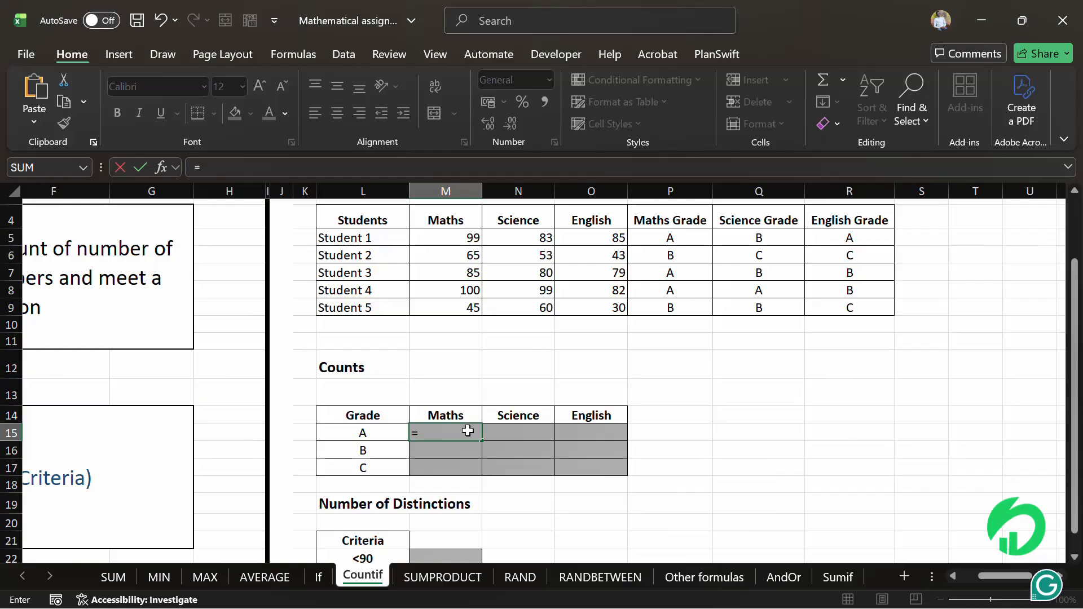
pyautogui.write('countif')
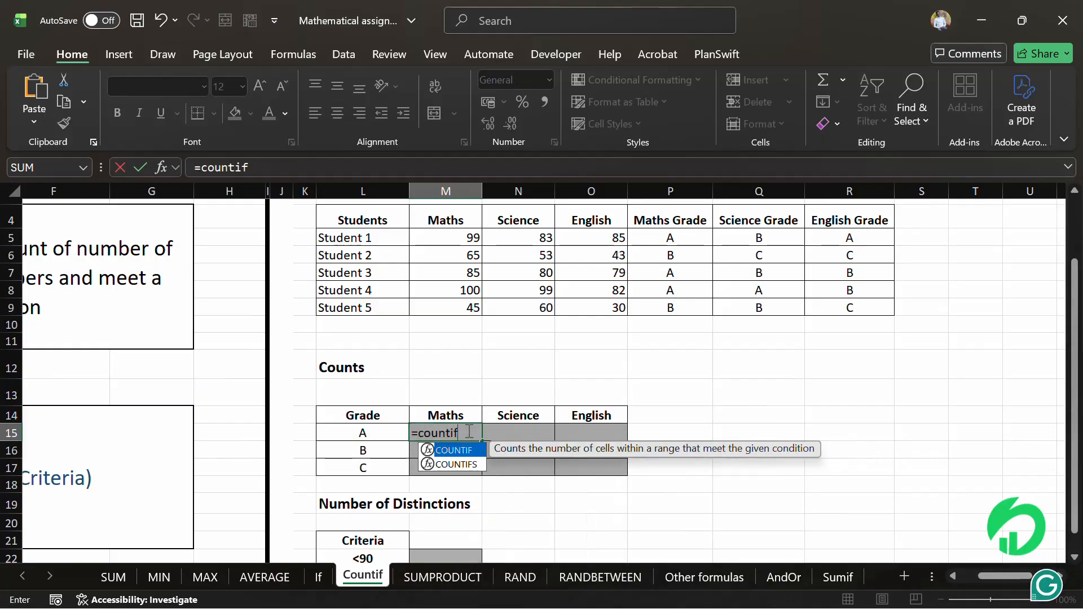
pyautogui.write('(')
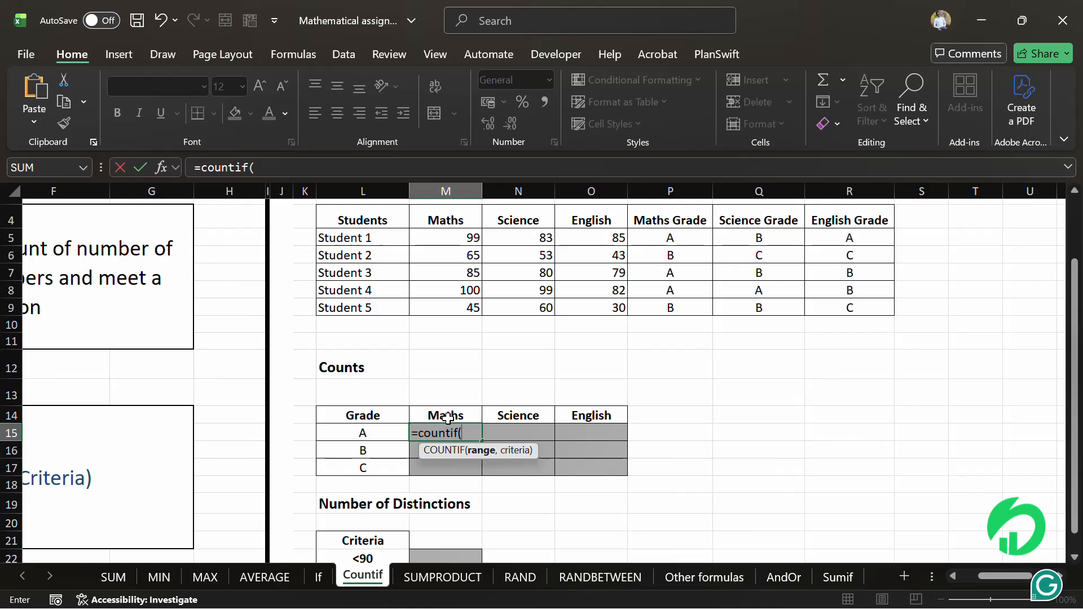
pyautogui.click(669, 238)
pyautogui.moveTo(669, 239); pyautogui.dragTo(682, 314)
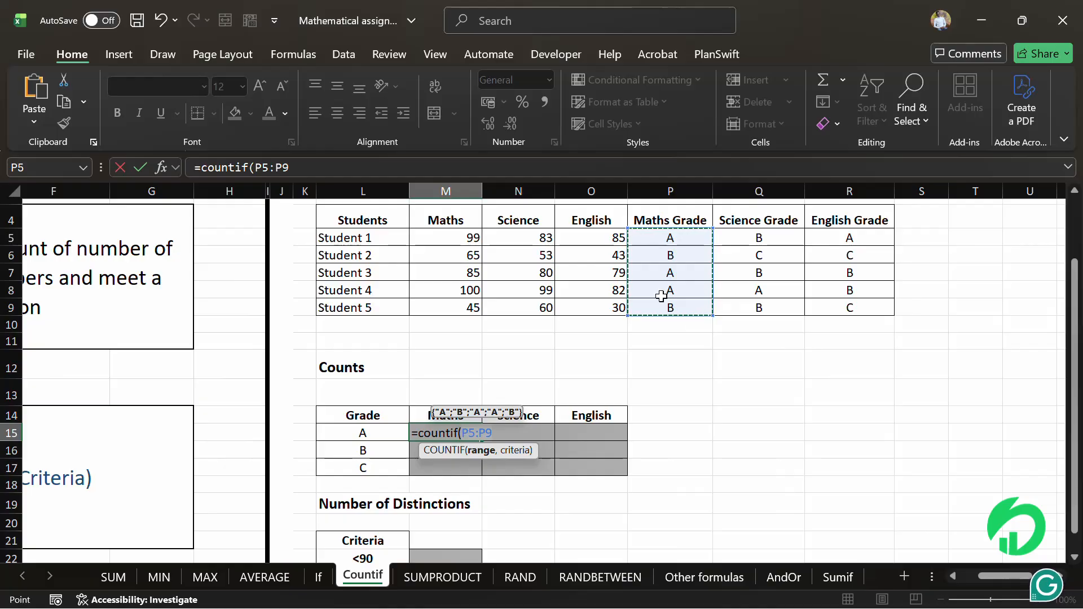
pyautogui.write(',')
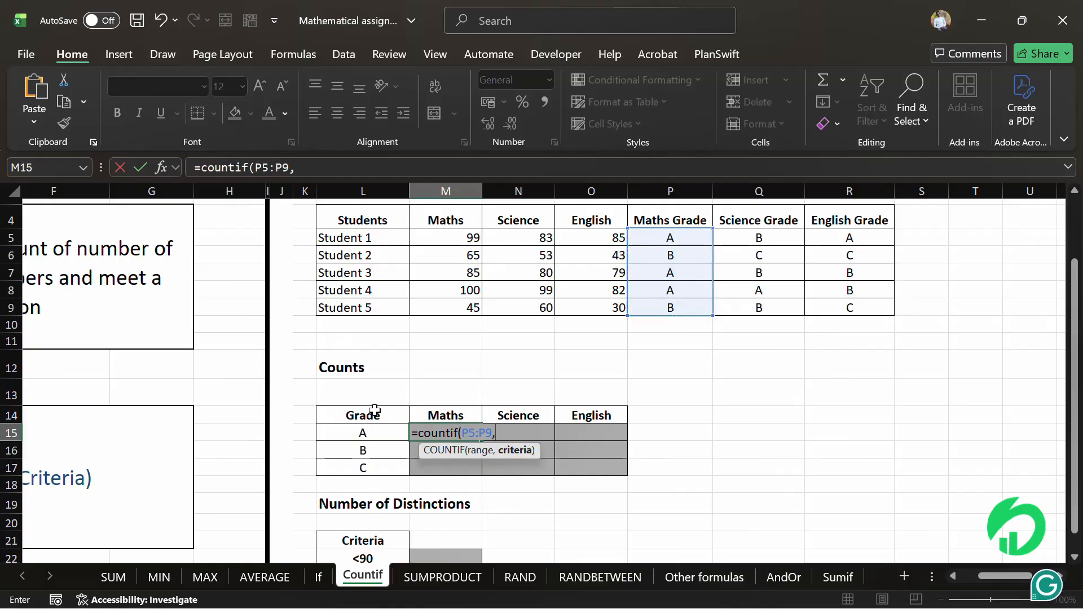
pyautogui.write('A')
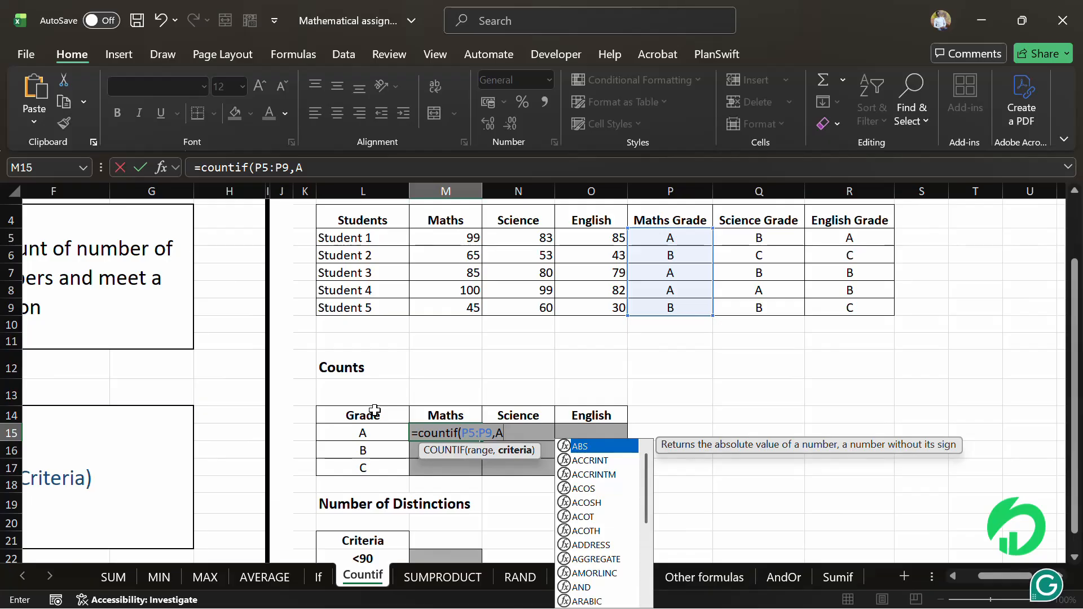
pyautogui.press('BackSpace')
pyautogui.write('""')
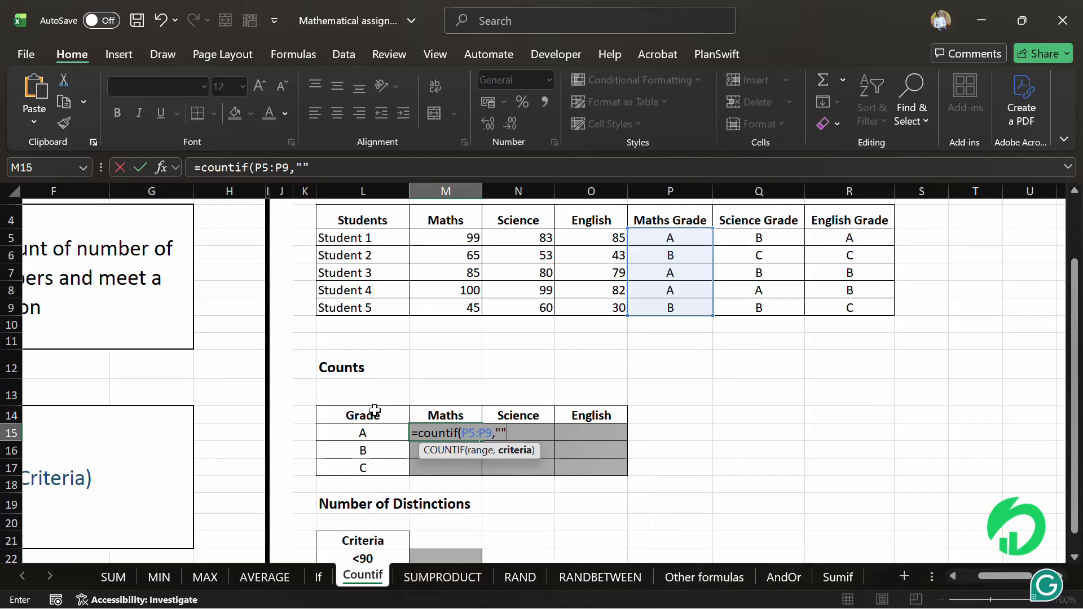
pyautogui.press('BackSpace')
pyautogui.write('A")')
pyautogui.press('Return')
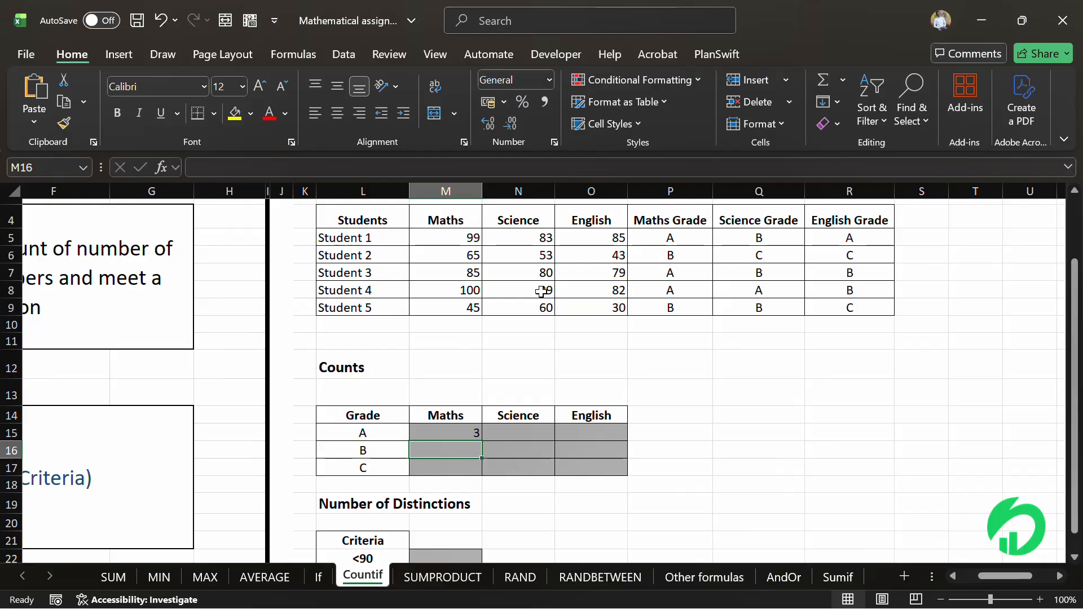
# Check the individual Maths grades in P5 to P8 against the COUNTIF formula in M15.
pyautogui.click(673, 237)
pyautogui.click(680, 255)
pyautogui.click(683, 272)
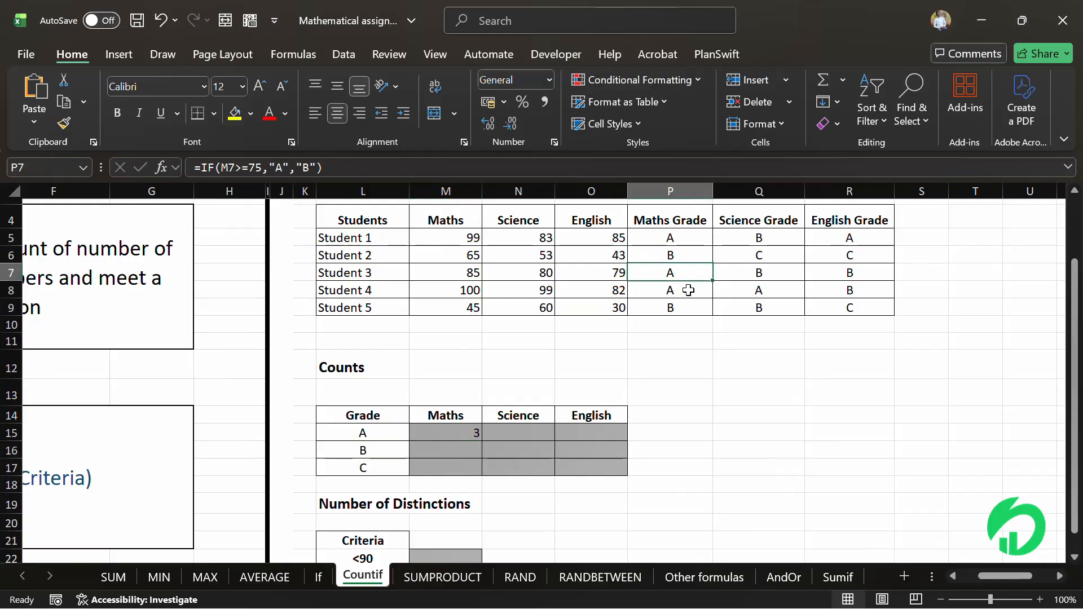
pyautogui.click(688, 290)
pyautogui.click(425, 435)
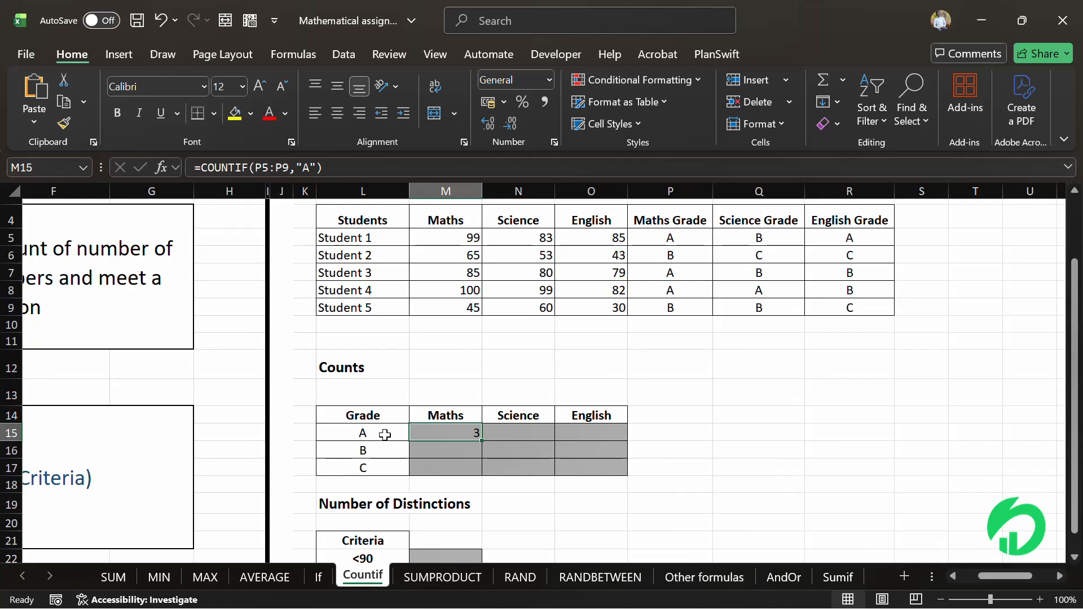
# Change the first grade label in the Counts table, cell L15, to B.
pyautogui.click(406, 426)
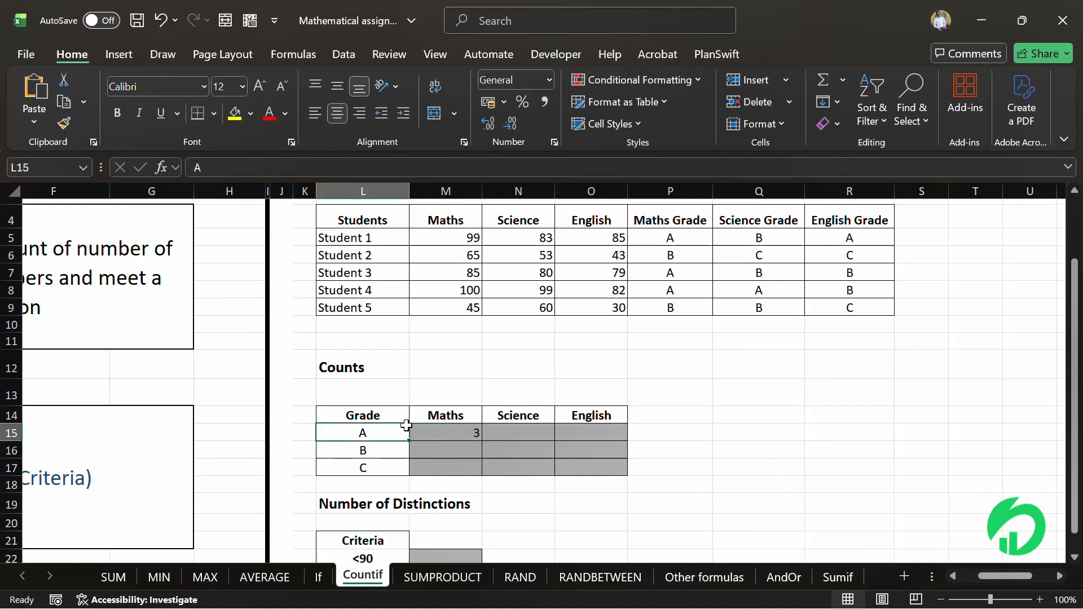
pyautogui.write('B')
pyautogui.press('Return')
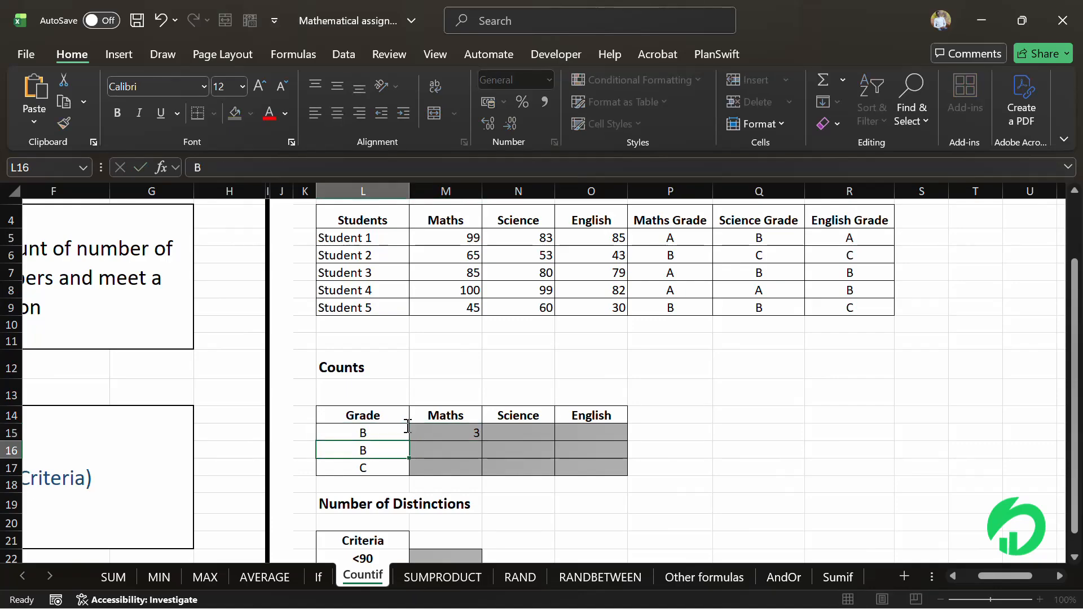
# Change the criterion of the COUNTIF formula in M15 to "B".
pyautogui.click(438, 429)
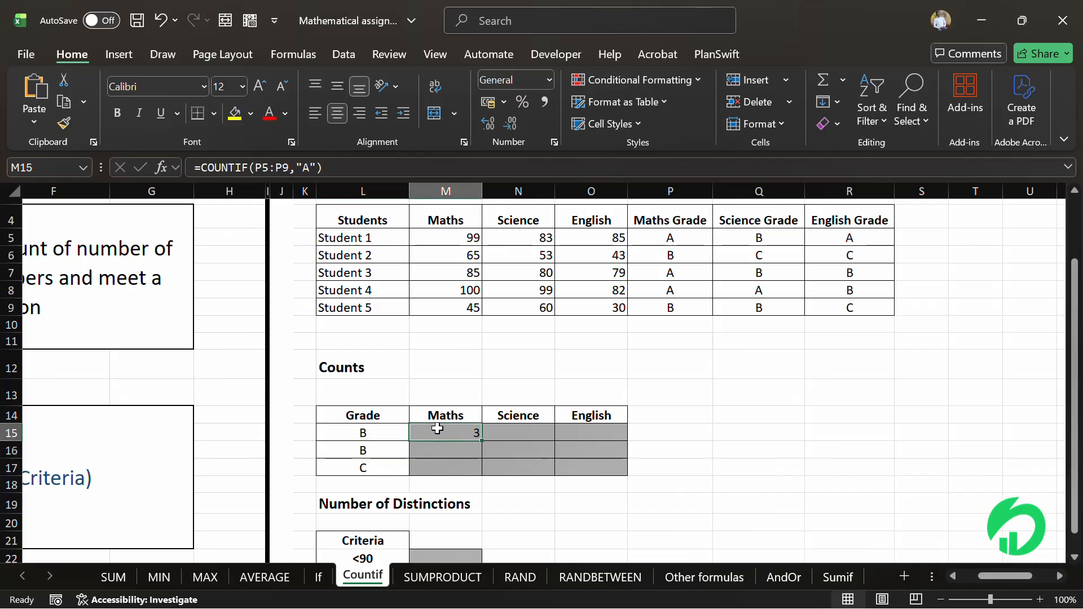
pyautogui.click(311, 168)
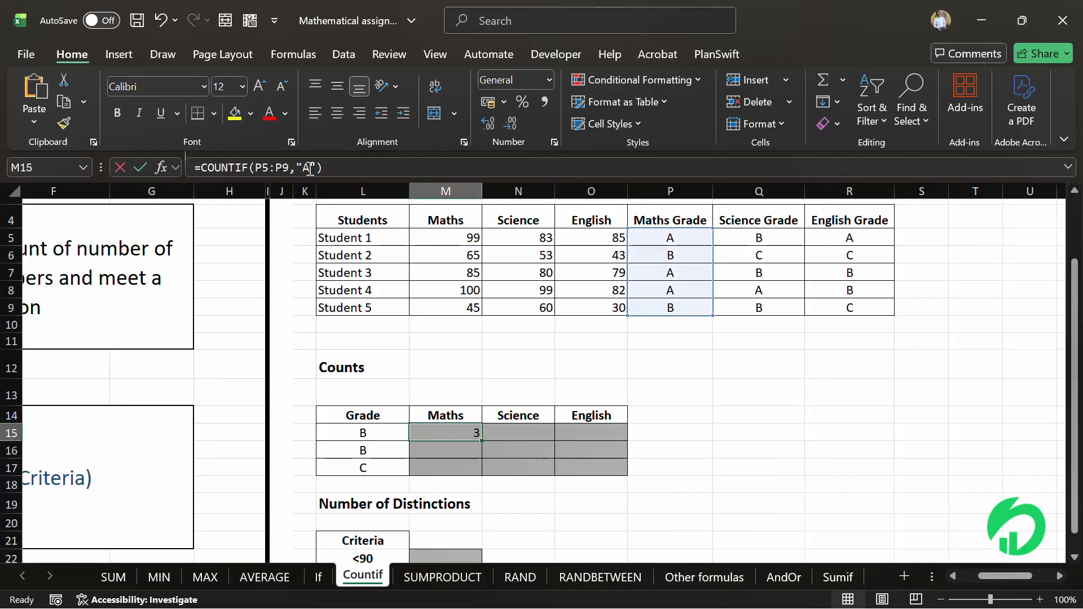
pyautogui.press('BackSpace')
pyautogui.write('B')
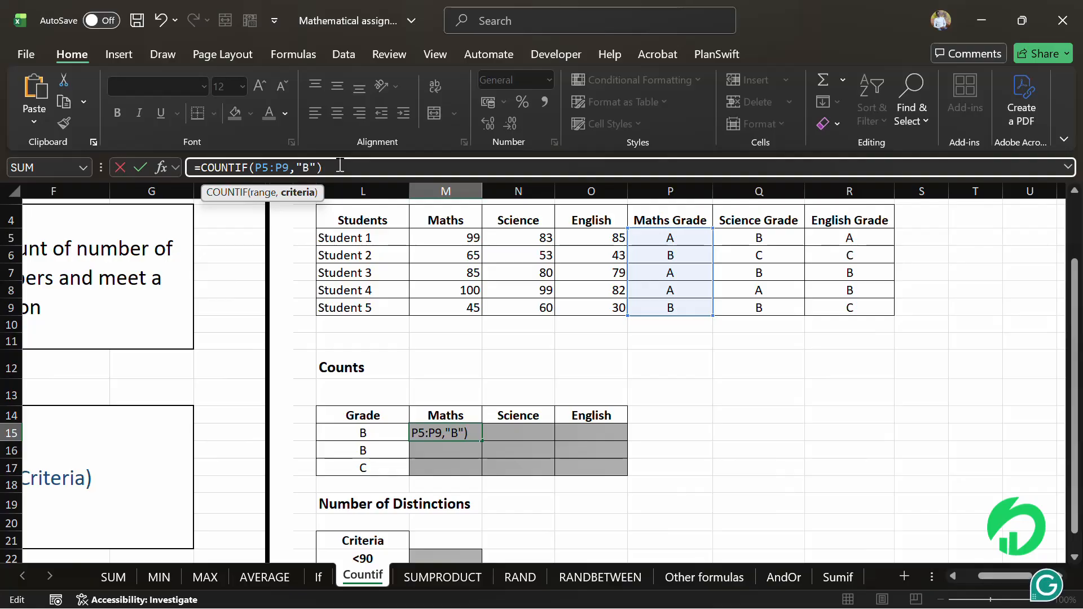
pyautogui.press('Return')
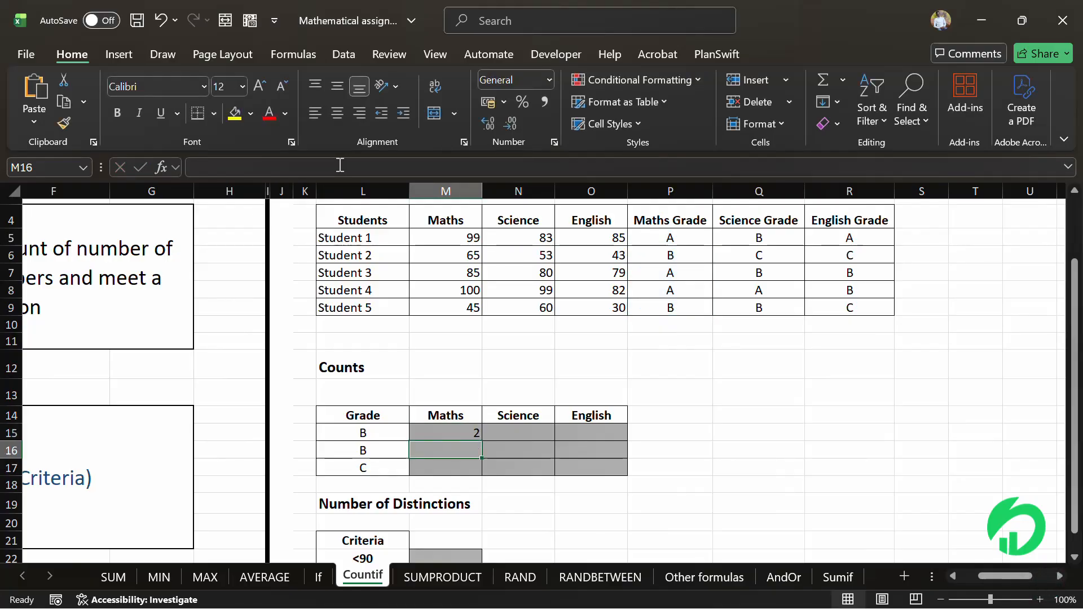
# Undo the criterion change in M15 and the grade label change in L15, and recheck both cells.
pyautogui.hotkey('ctrl', 'z')
pyautogui.hotkey('ctrl', 'z')
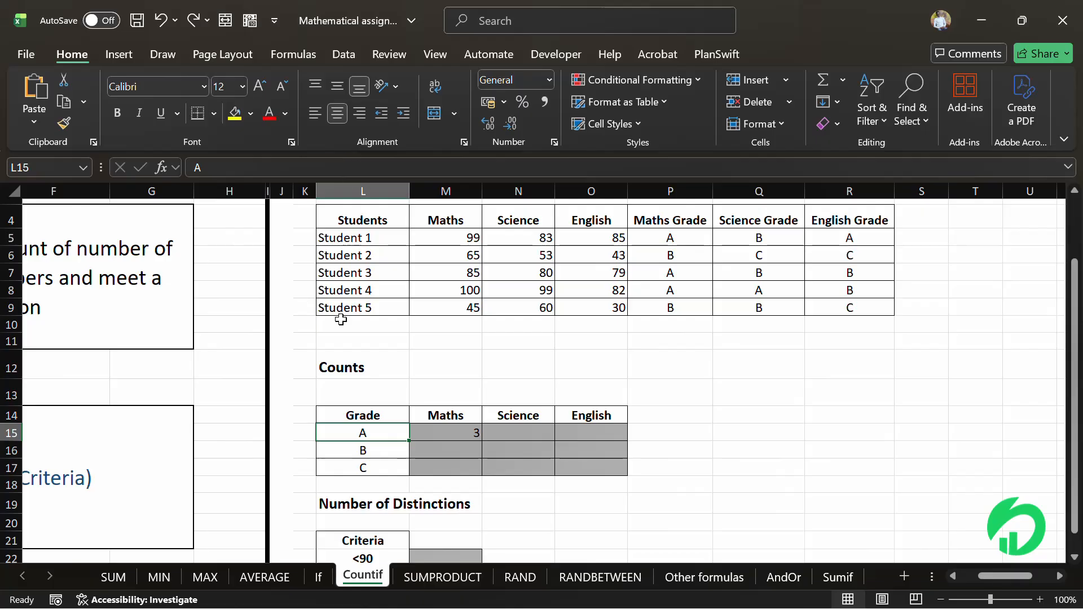
pyautogui.click(460, 433)
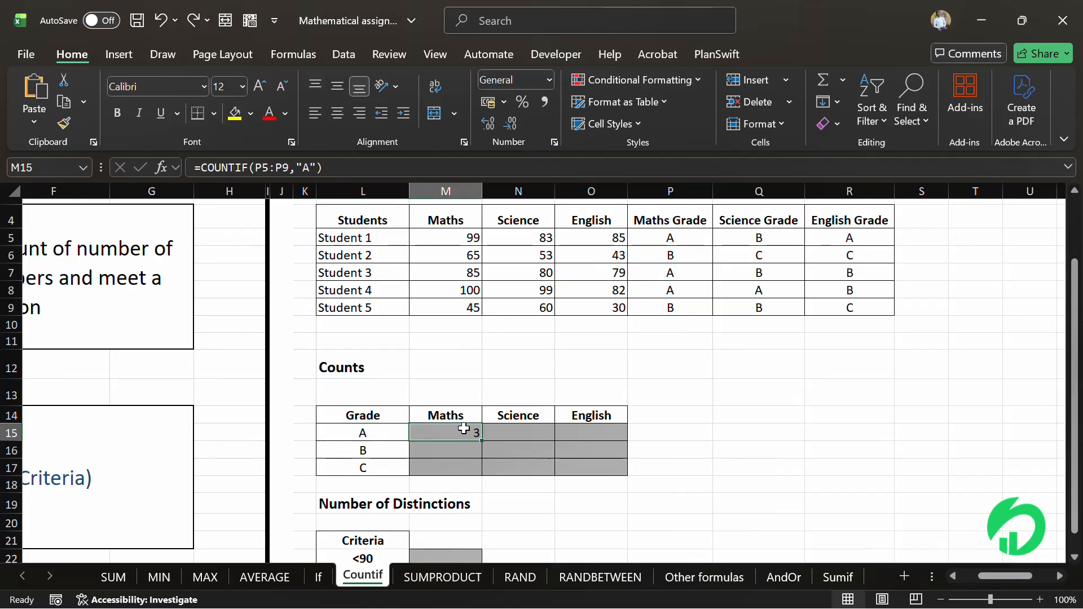
pyautogui.click(367, 431)
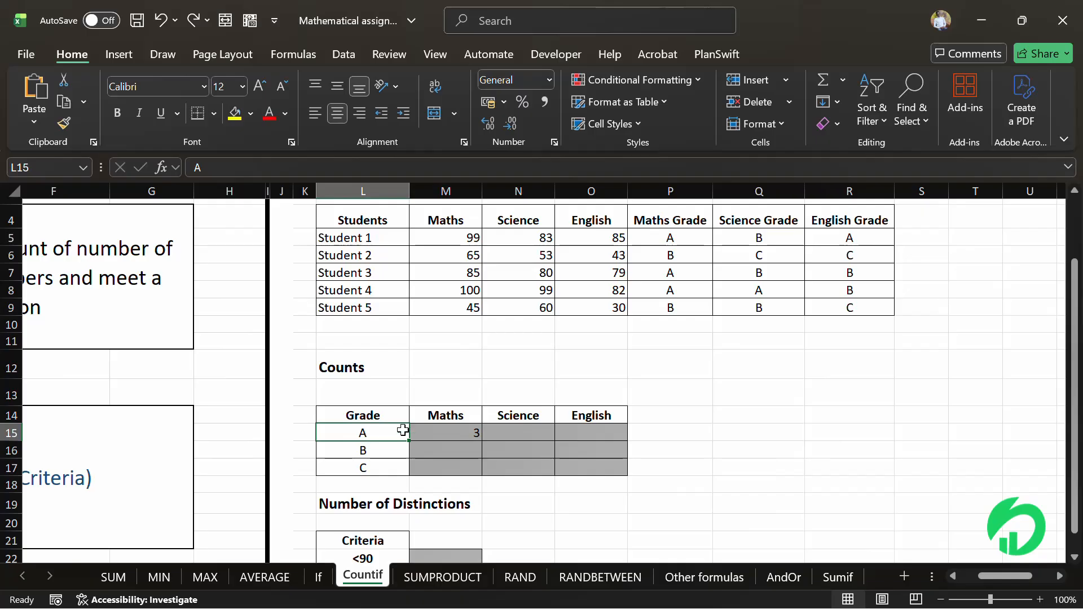
pyautogui.click(441, 437)
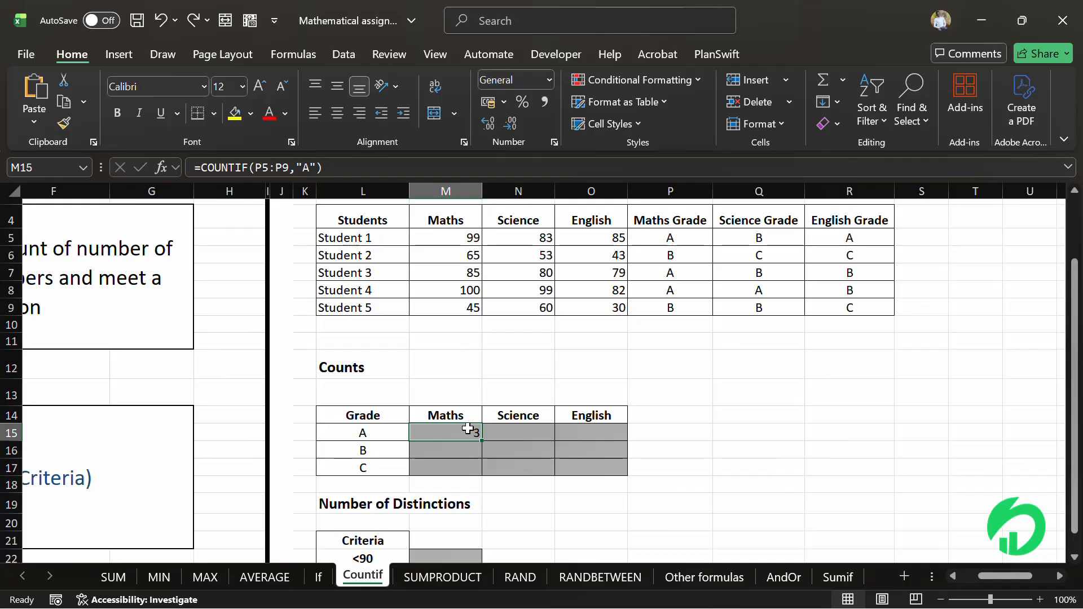
# Replace the formula in M15 with a COUNTIF over the Maths grades P5:P9, using cell L15 as the criterion.
pyautogui.write('=')
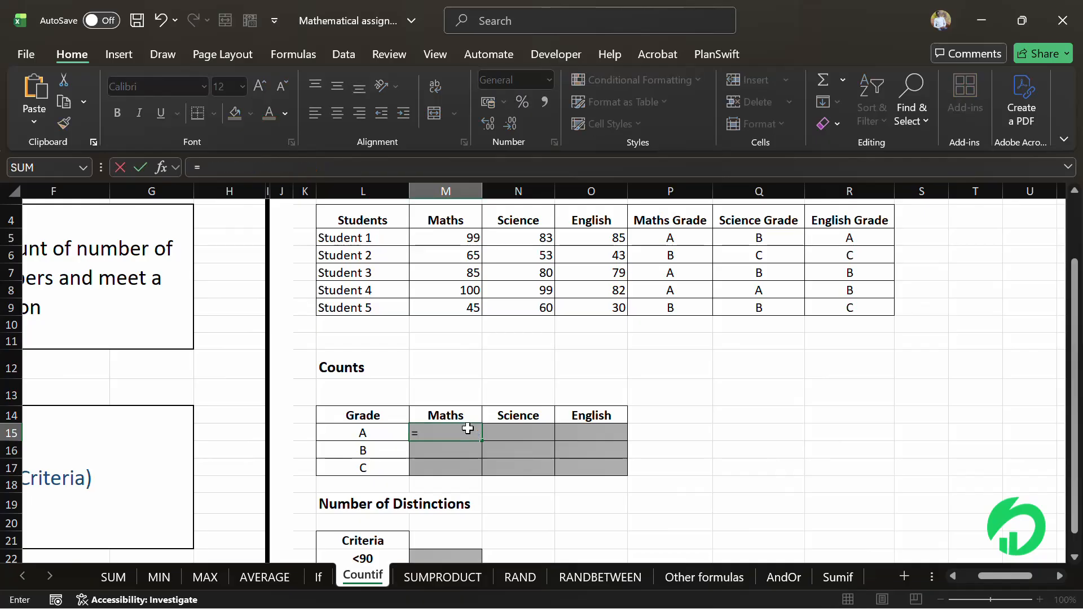
pyautogui.write('countif')
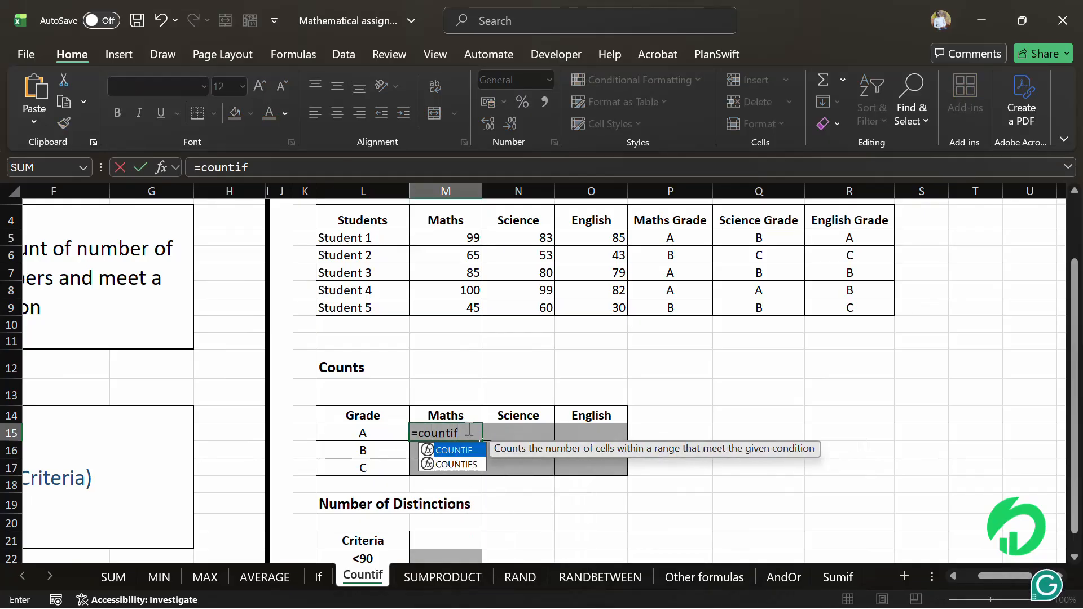
pyautogui.write('(')
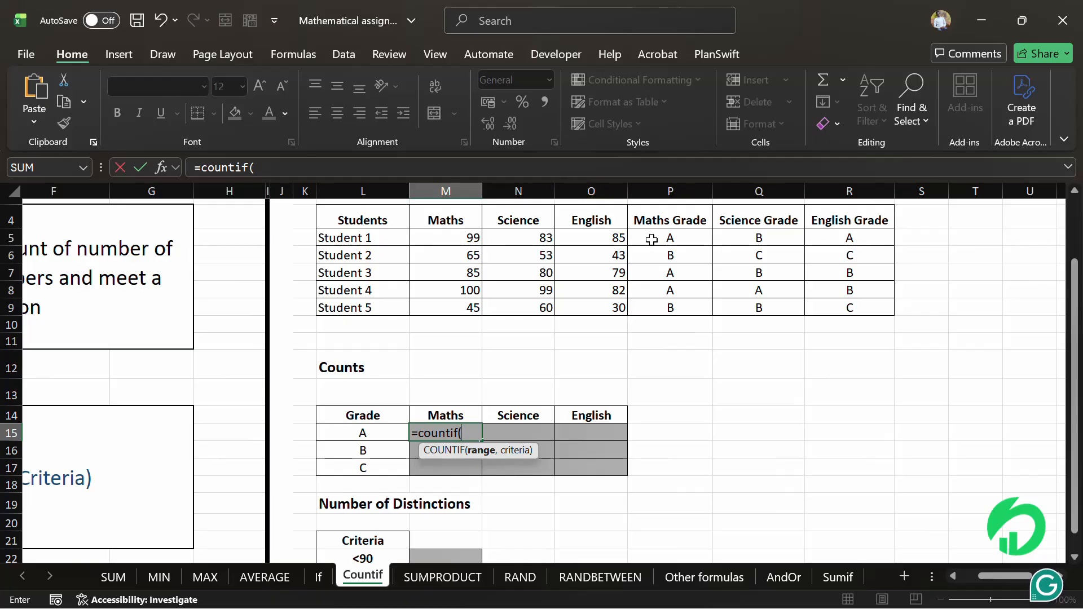
pyautogui.moveTo(651, 239); pyautogui.dragTo(639, 308)
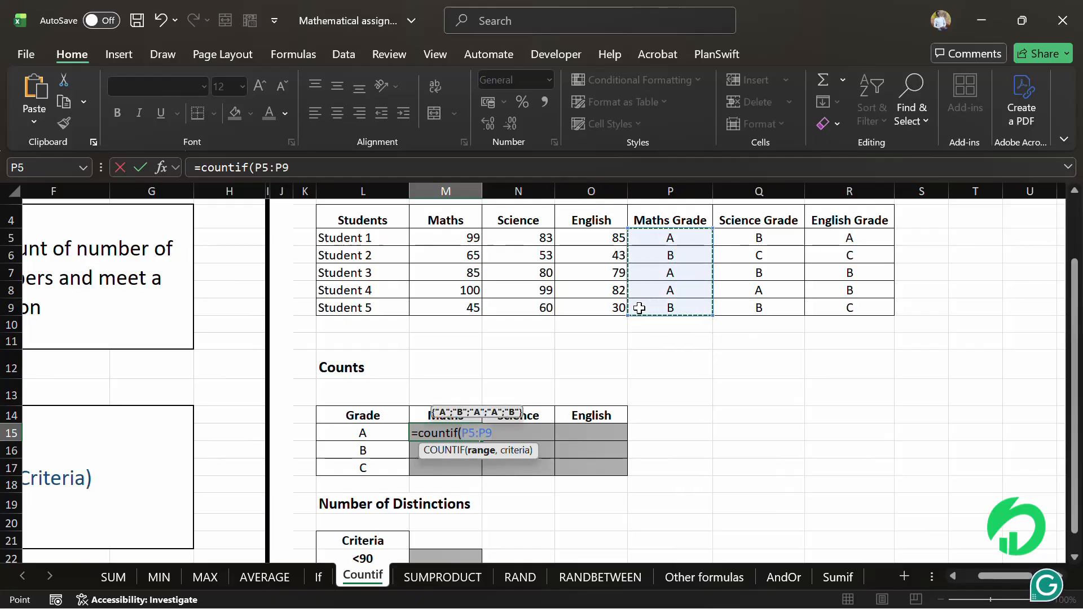
pyautogui.write(',')
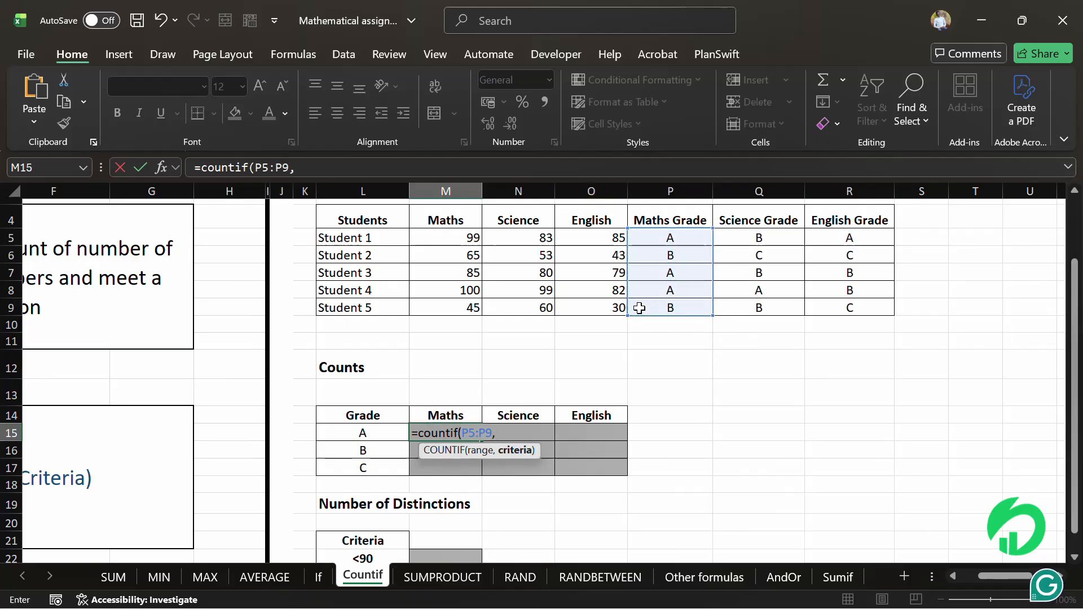
pyautogui.click(385, 435)
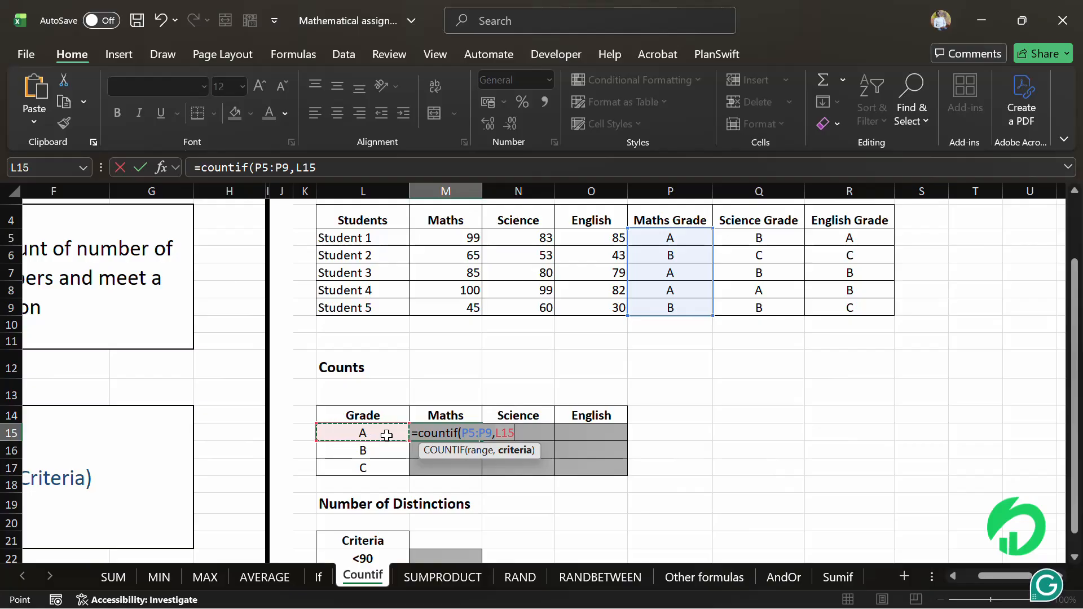
pyautogui.write(')')
pyautogui.press('Return')
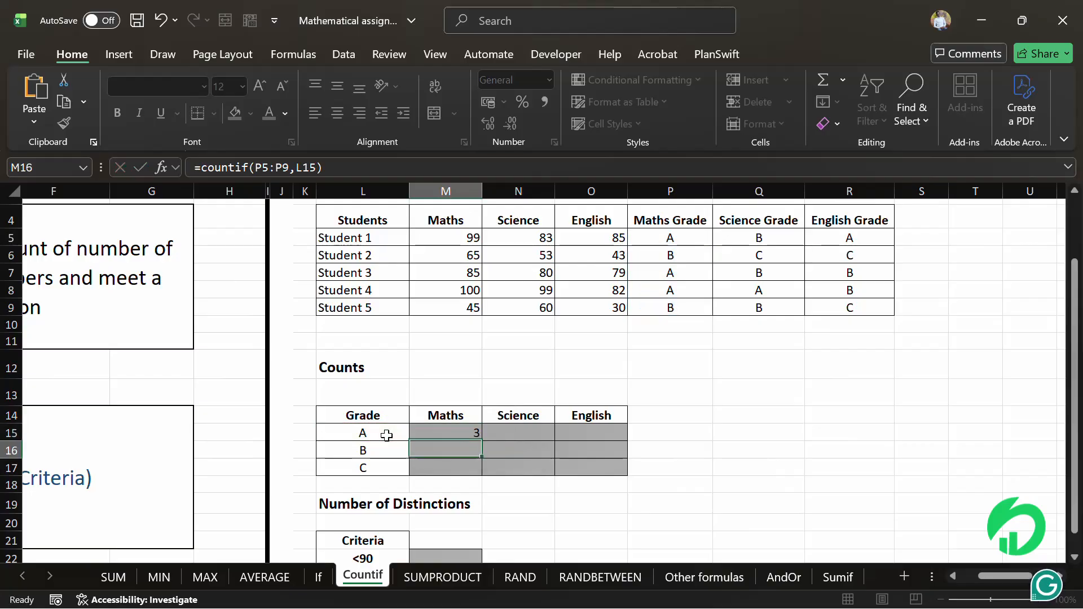
pyautogui.moveTo(450, 439); pyautogui.dragTo(447, 433)
pyautogui.click(574, 359)
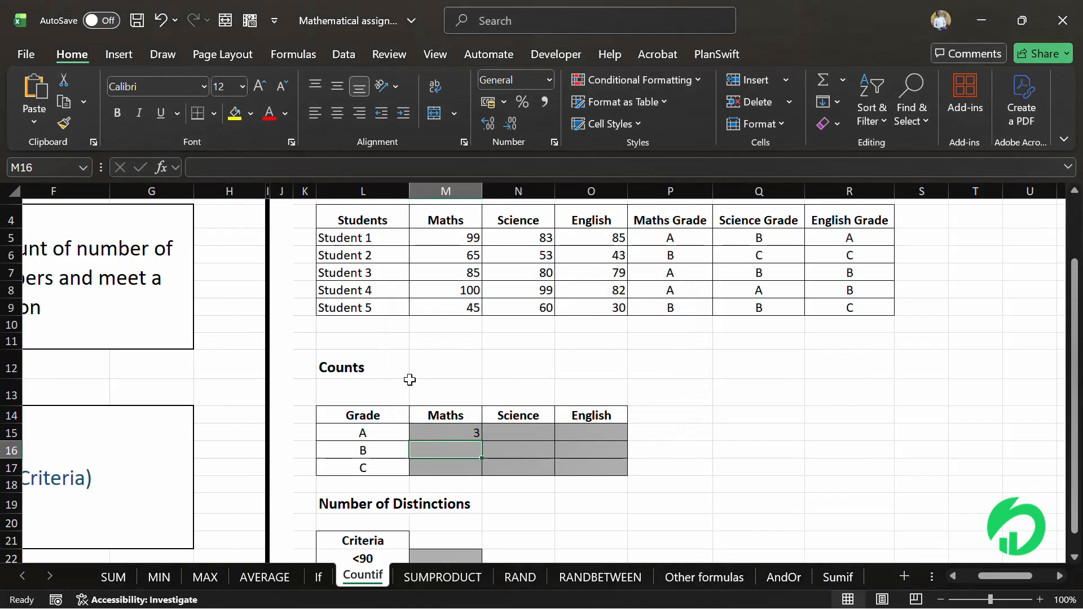
# Test the M15 formula by changing the grade label in L15 to B, and set the label back to A.
pyautogui.click(362, 439)
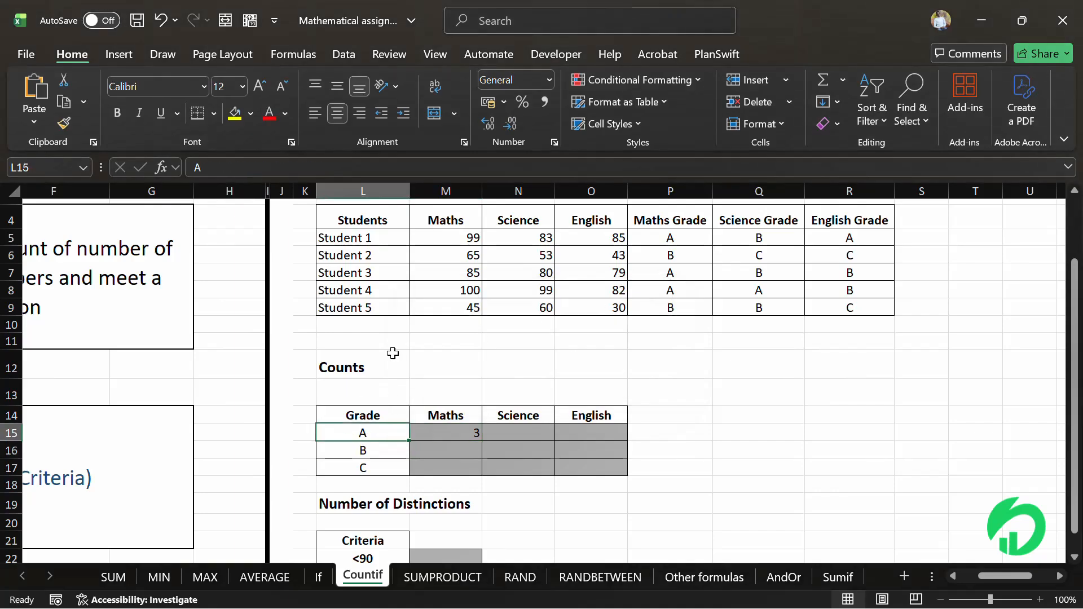
pyautogui.write('B')
pyautogui.press('Return')
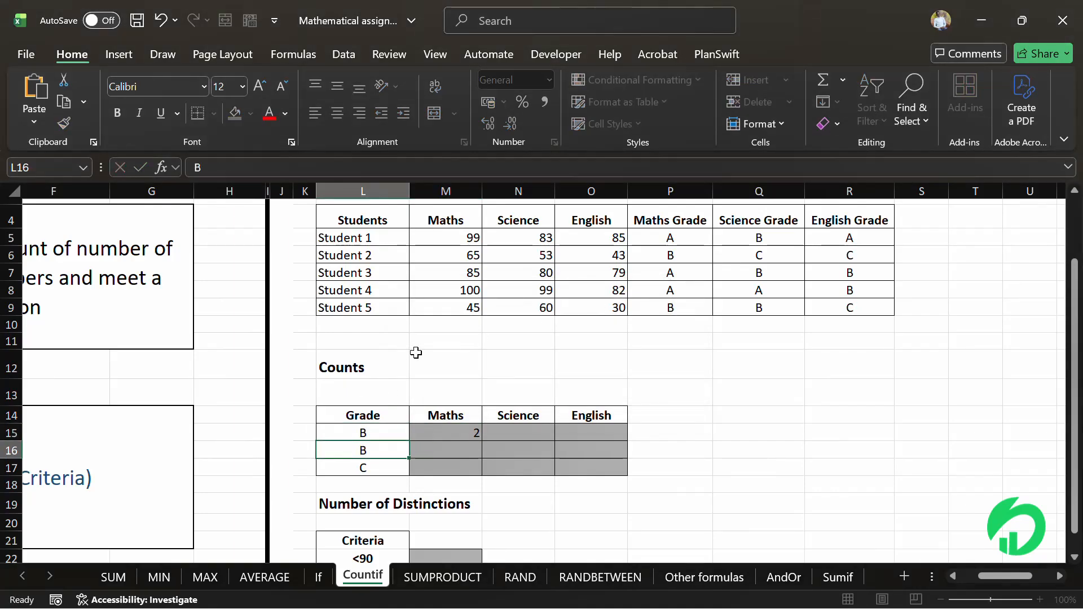
pyautogui.click(472, 432)
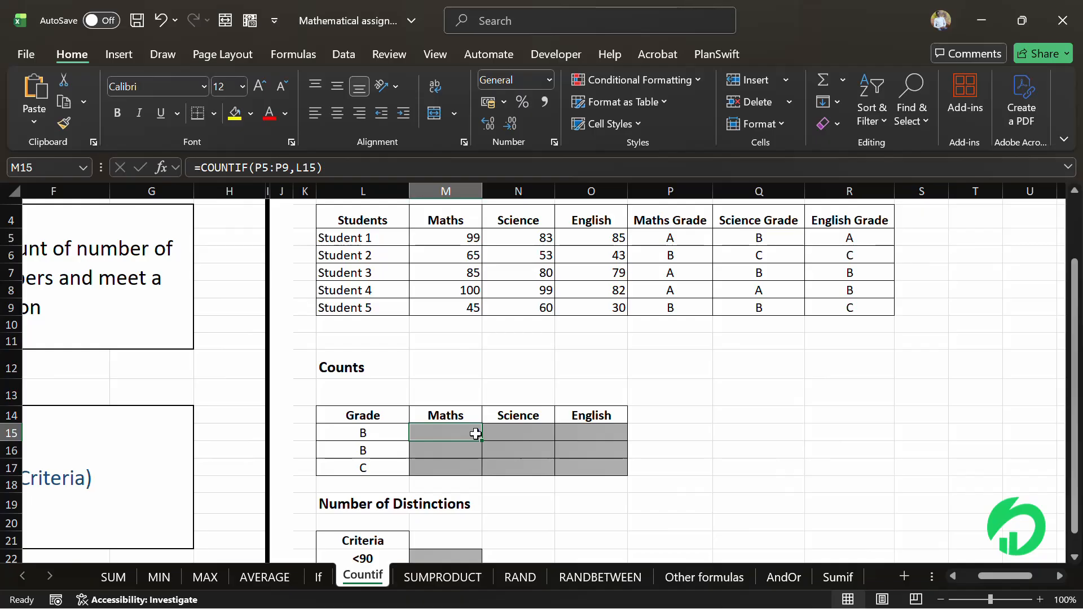
pyautogui.click(391, 430)
pyautogui.write('A')
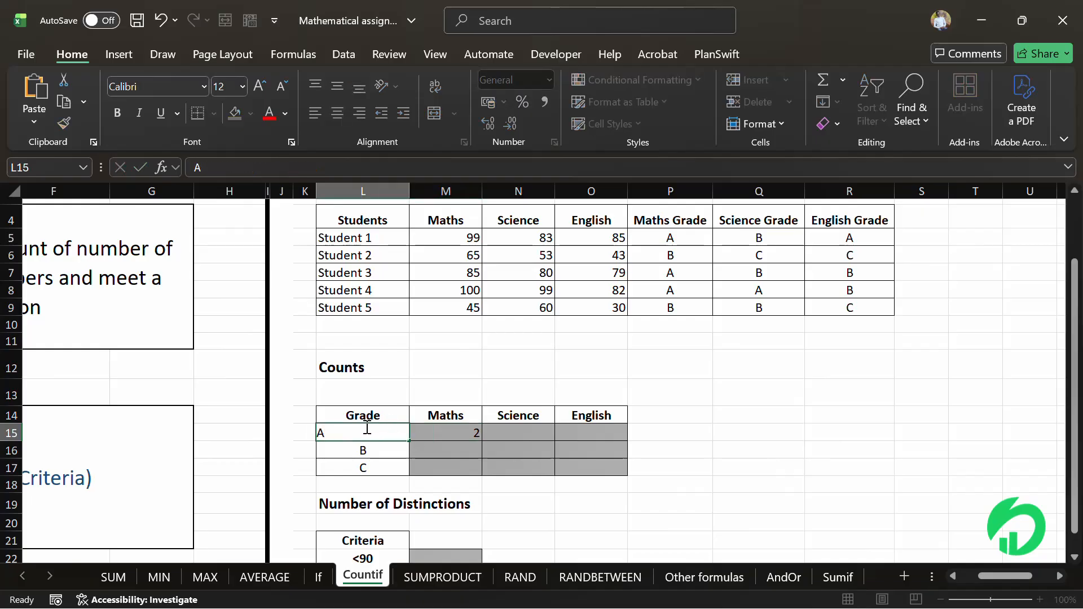
pyautogui.press('Return')
# Make the Maths grade range in the M15 formula absolute, as $P$5:$P$9.
pyautogui.click(427, 434)
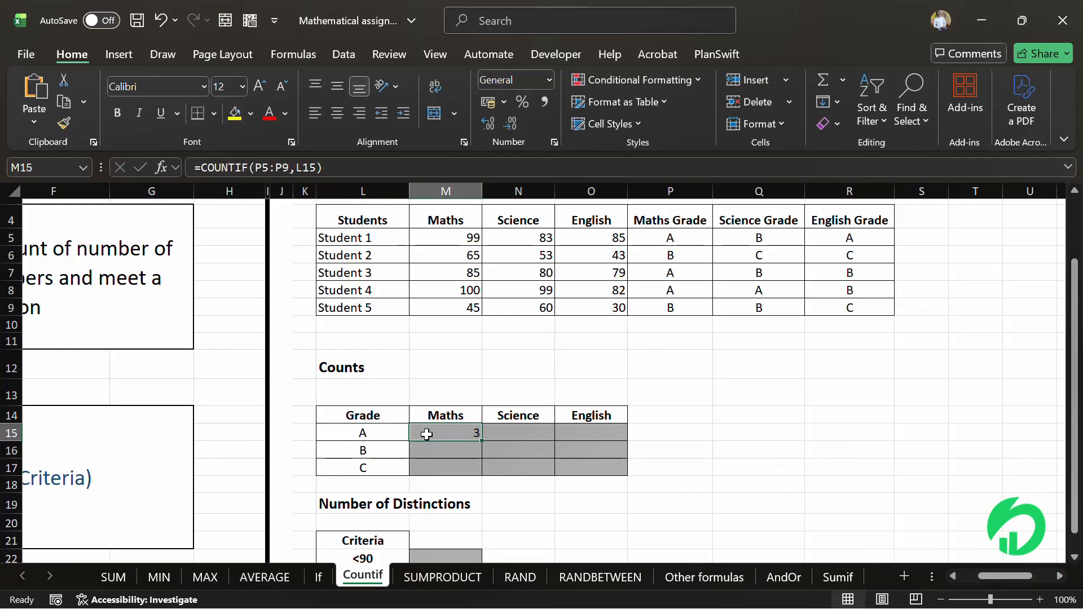
pyautogui.doubleClick(428, 435)
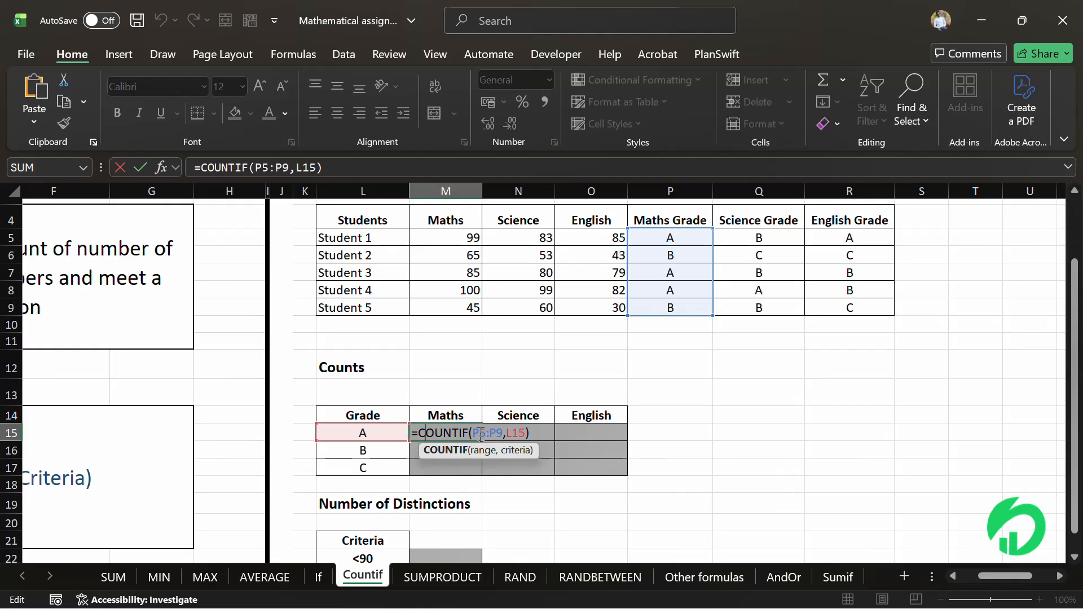
pyautogui.moveTo(476, 435); pyautogui.dragTo(482, 433)
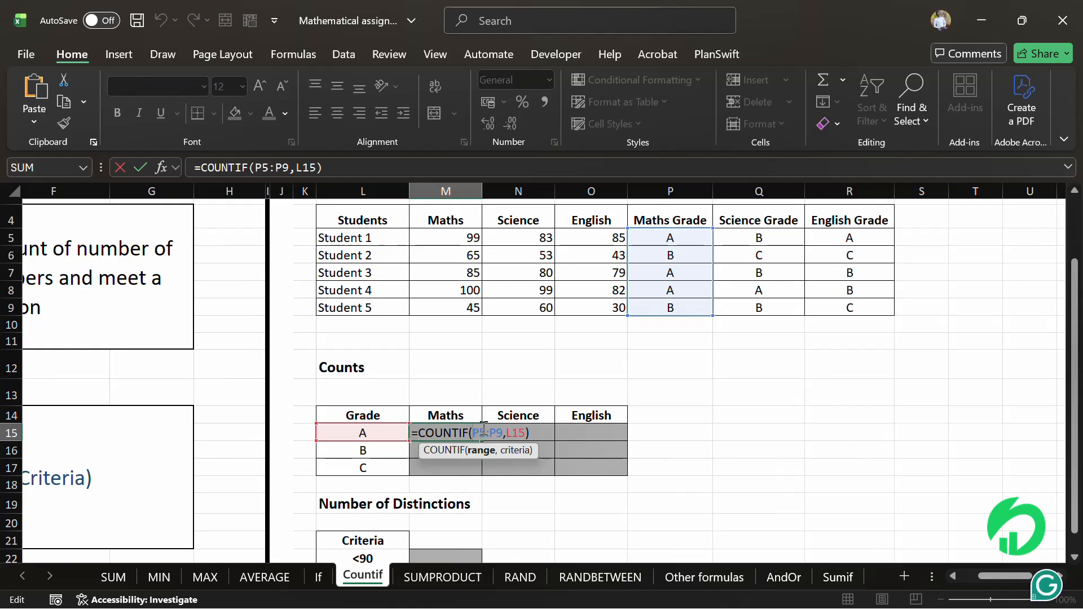
pyautogui.write('$')
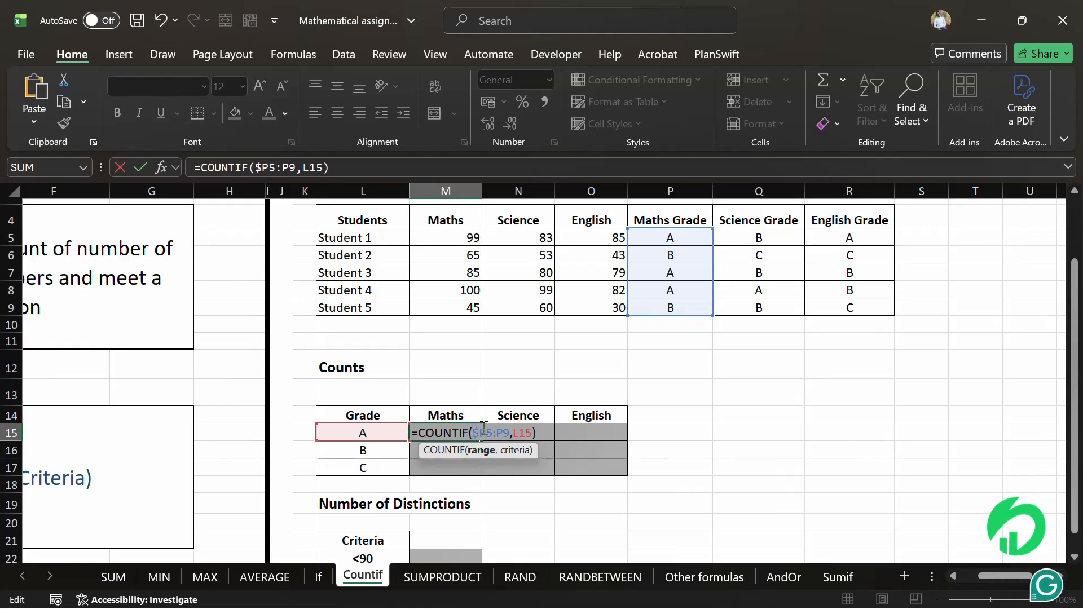
pyautogui.press('Right')
pyautogui.write('$')
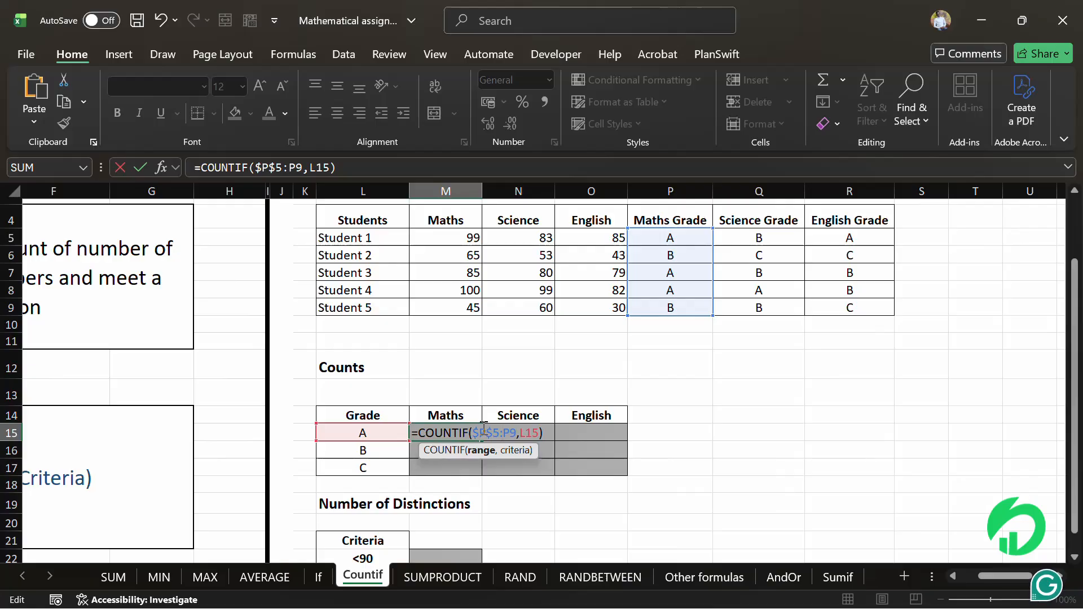
pyautogui.press('Right')
pyautogui.press('Right')
pyautogui.write('$')
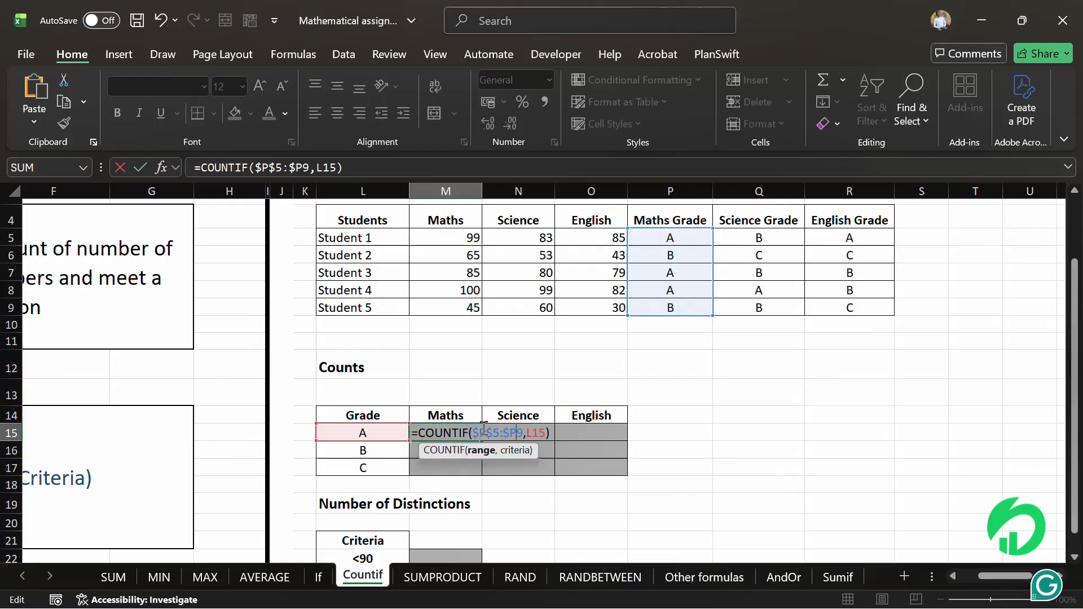
pyautogui.press('Right')
pyautogui.write('$')
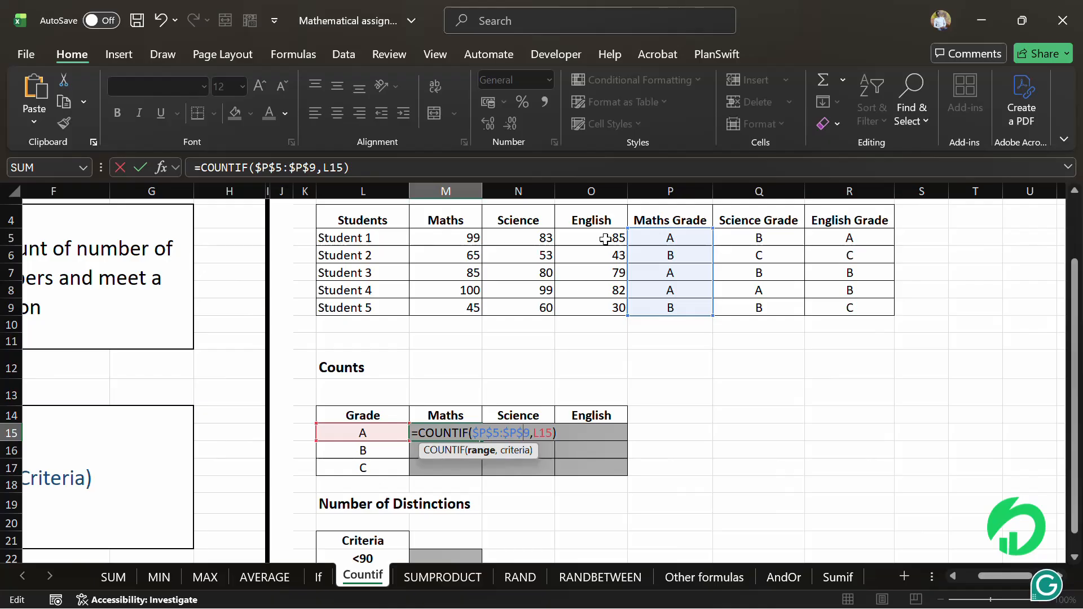
pyautogui.press('Return')
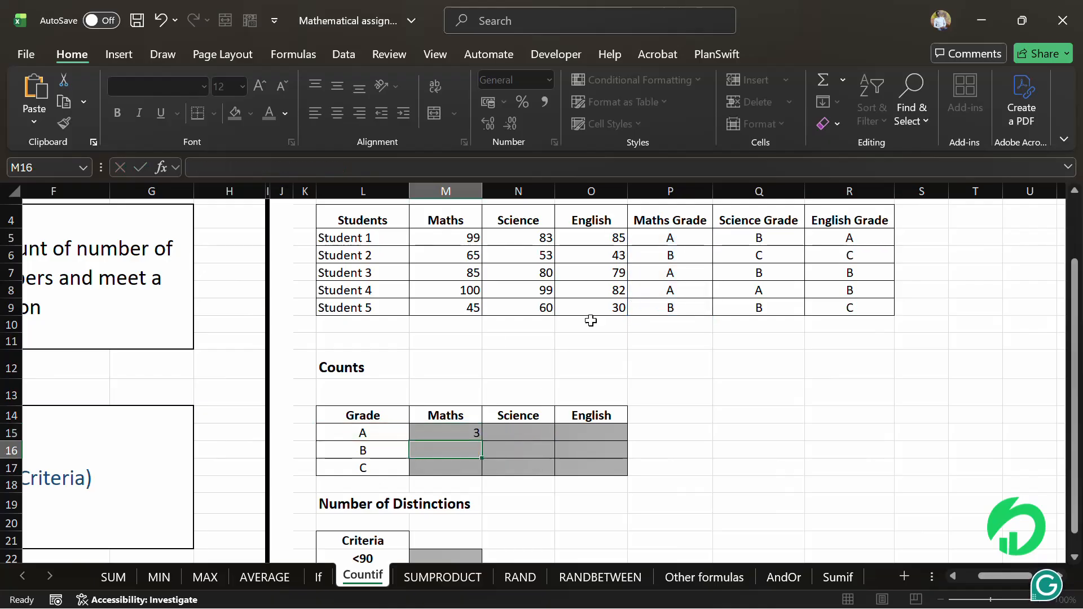
# Fill the M15 formula down to M17 and check the copied formulas in M16 and M17 against their grade labels.
pyautogui.click(469, 430)
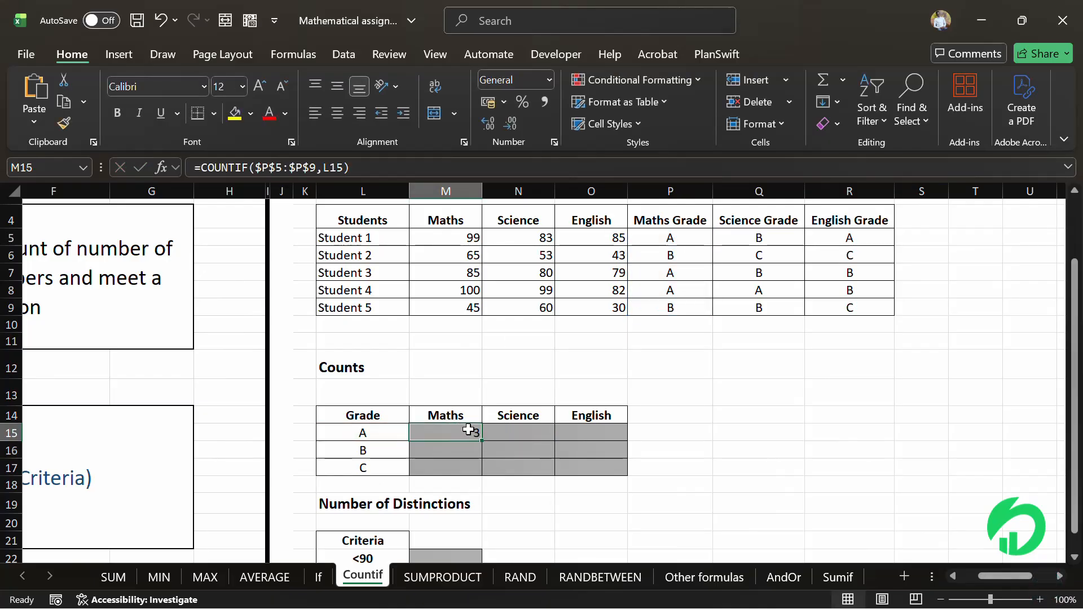
pyautogui.moveTo(468, 430); pyautogui.dragTo(447, 457)
pyautogui.hotkey('ctrl', 'd')
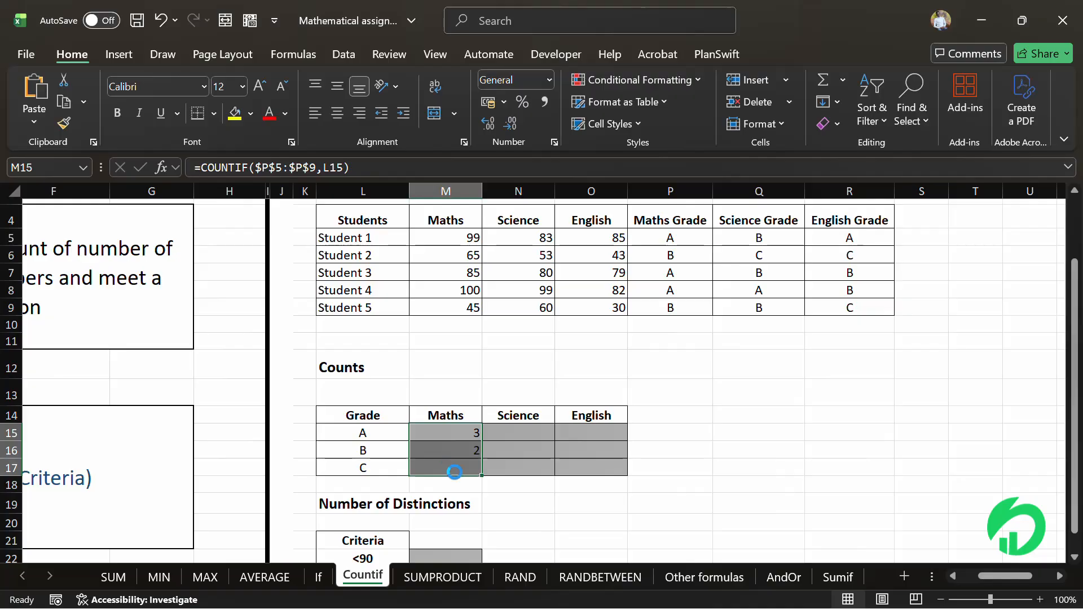
pyautogui.click(516, 446)
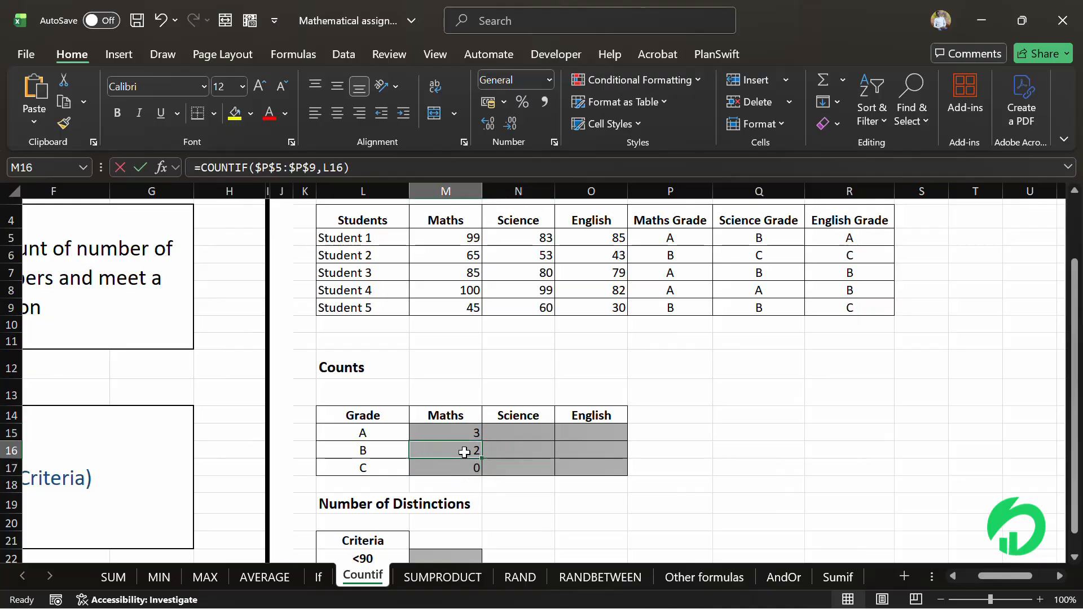
pyautogui.doubleClick(461, 449)
pyautogui.click(460, 467)
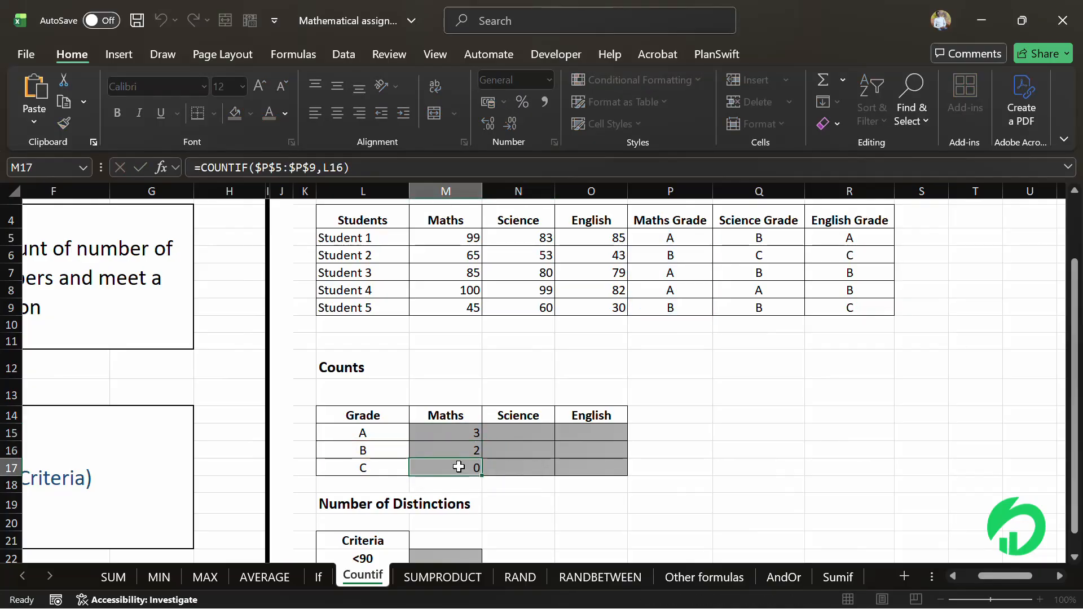
pyautogui.doubleClick(459, 467)
pyautogui.press('Escape')
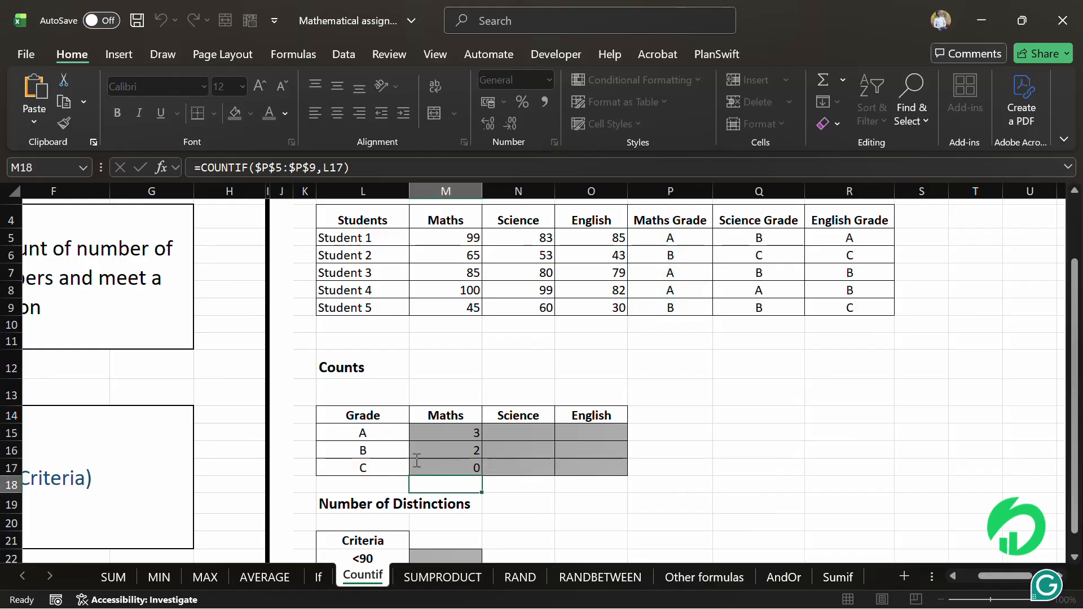
pyautogui.click(367, 468)
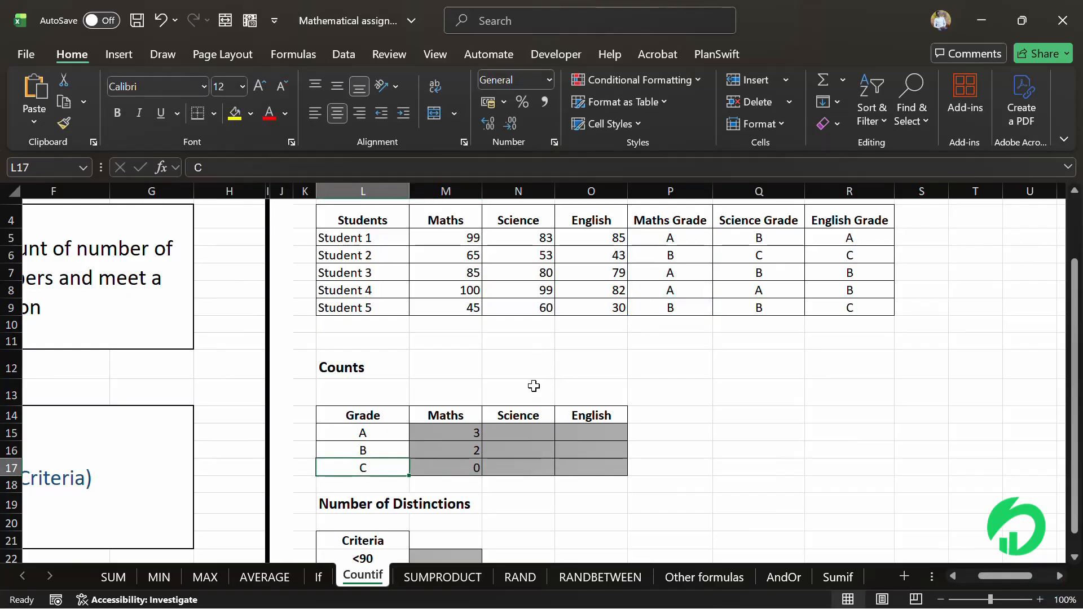
# Start a COUNTIF formula in N15 with the Science grades Q5:Q9 as its range.
pyautogui.click(515, 431)
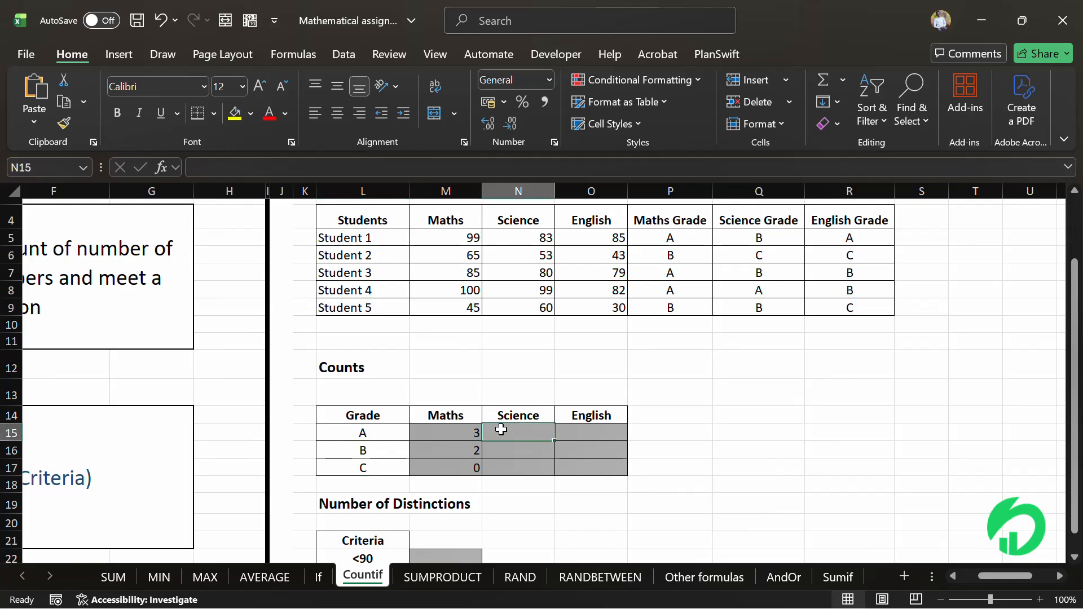
pyautogui.write('=count')
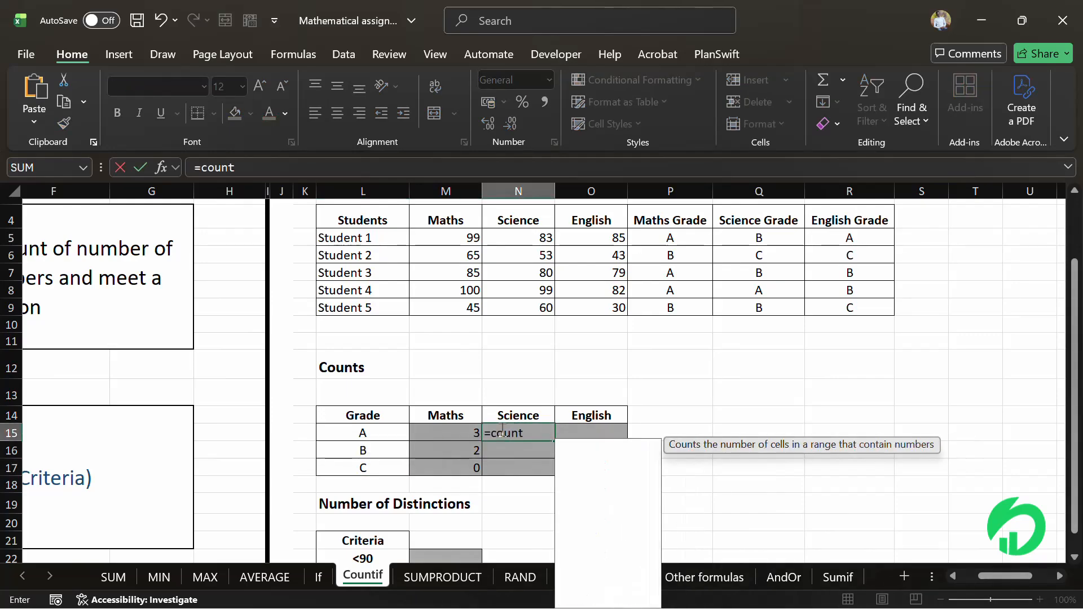
pyautogui.write('if(')
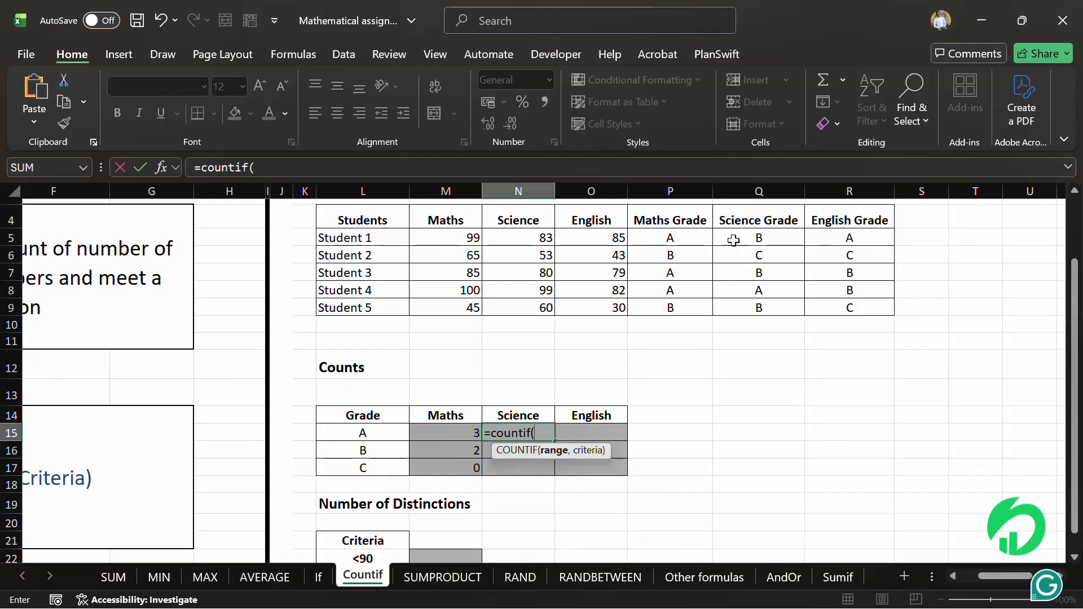
pyautogui.moveTo(733, 241); pyautogui.dragTo(740, 309)
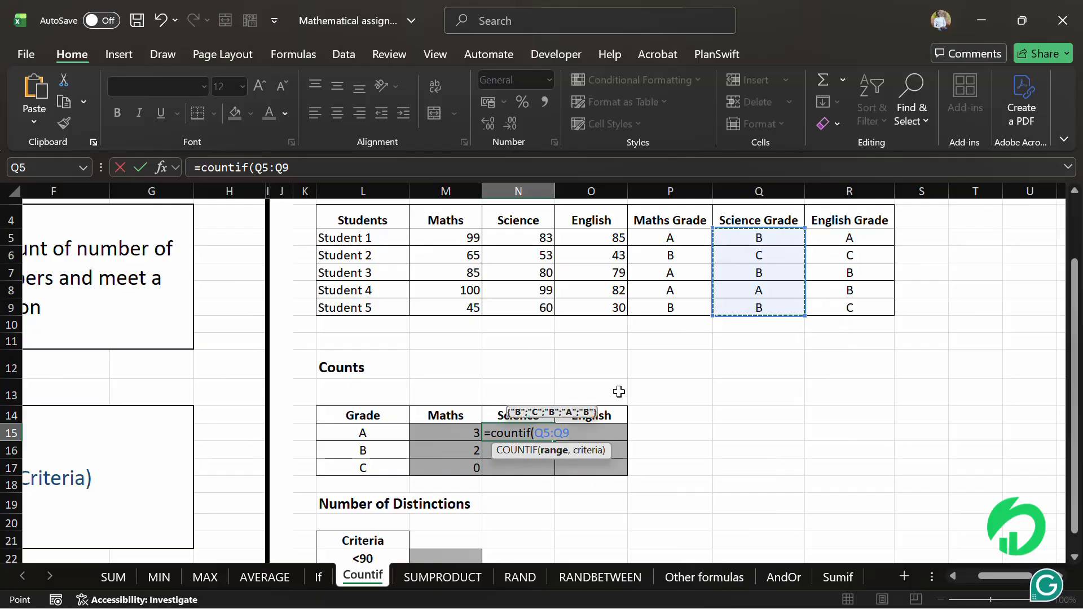
# Make the Science grade range in the unfinished N15 COUNTIF formula absolute, as $Q$5:$Q$9.
pyautogui.click(551, 434)
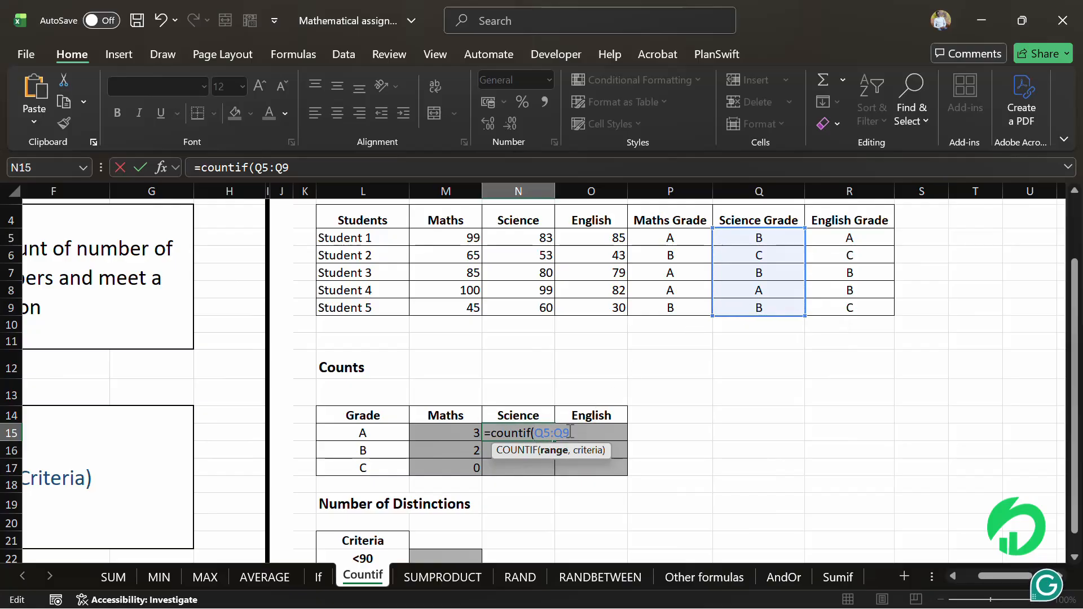
pyautogui.press('Left')
pyautogui.press('Left')
pyautogui.press('Left')
pyautogui.press('Left')
pyautogui.press('Left')
pyautogui.write('$')
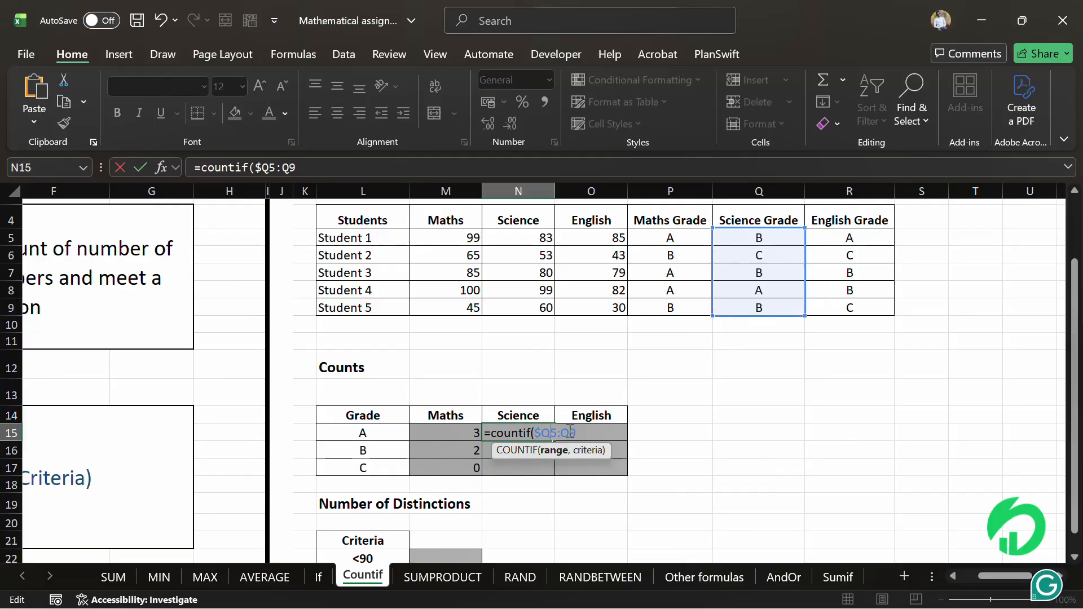
pyautogui.press('Right')
pyautogui.write('$')
pyautogui.press('Right')
pyautogui.press('Right')
pyautogui.write('$')
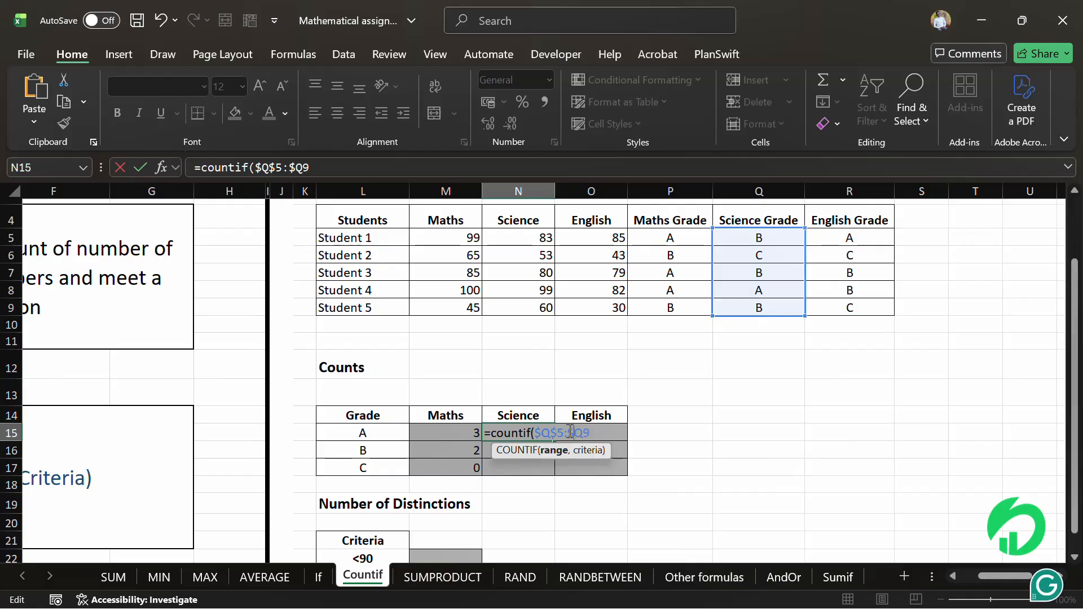
# Complete the N15 COUNTIF formula with grade label L15 as its criterion.
pyautogui.write(',')
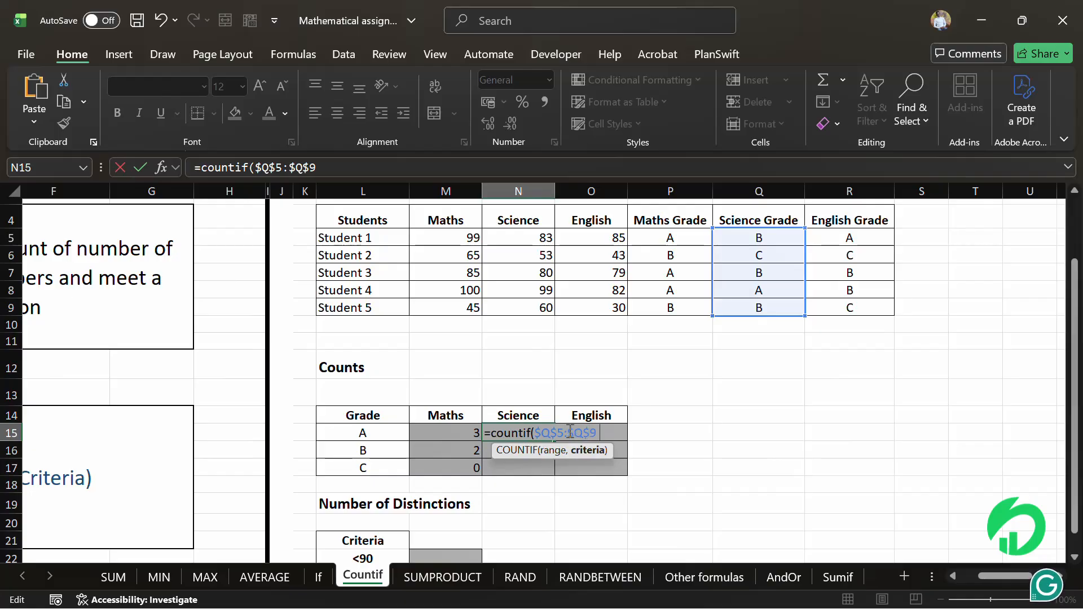
pyautogui.click(364, 433)
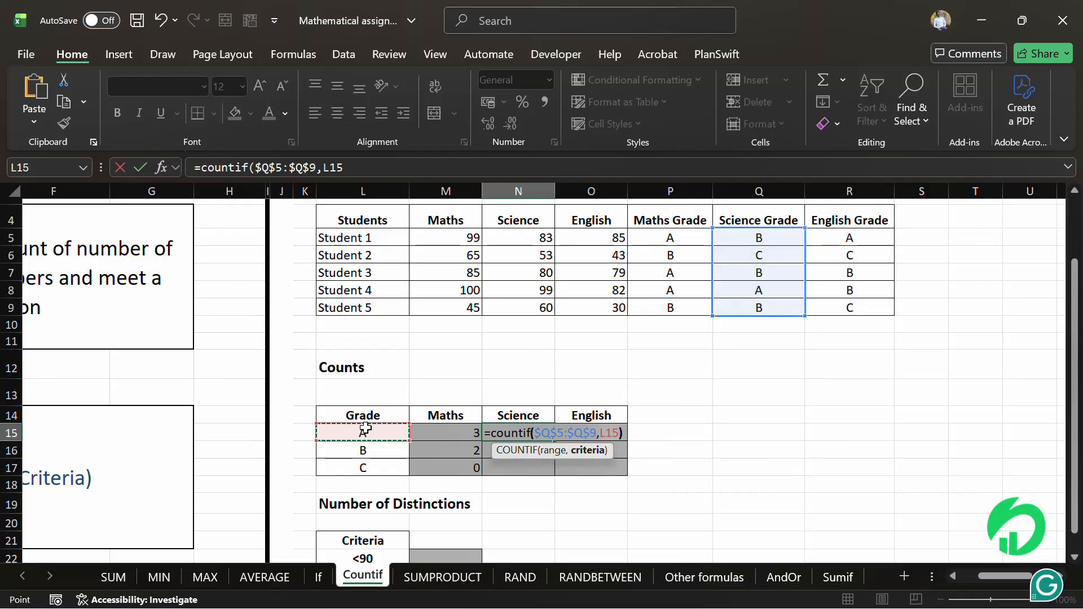
pyautogui.write(')')
pyautogui.press('Return')
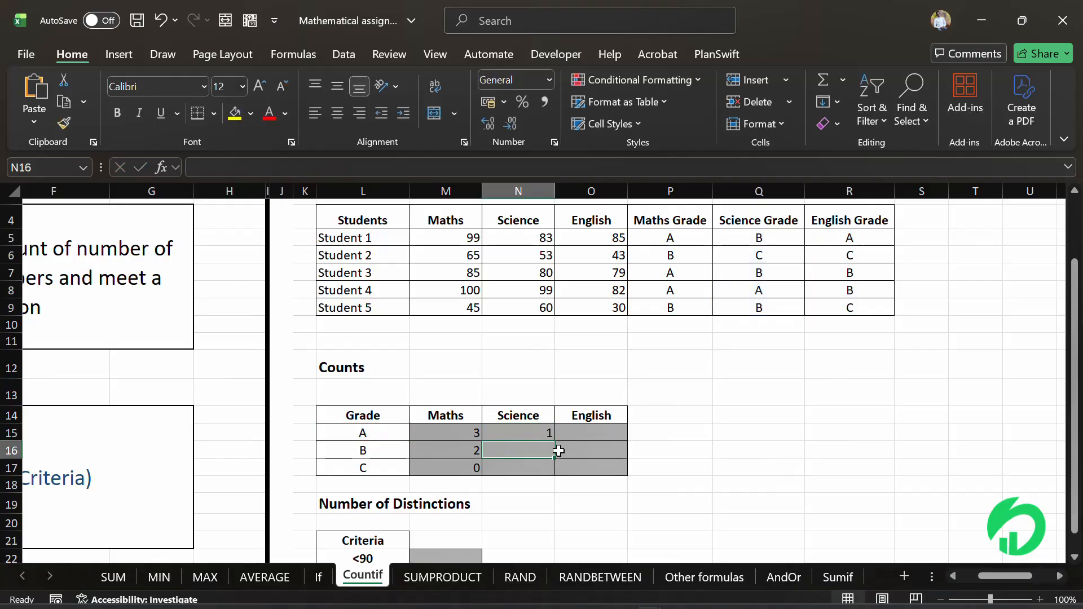
# Fill the N15 formula down to N17 and check the copied formulas in N16 and N17.
pyautogui.moveTo(522, 435); pyautogui.dragTo(520, 465)
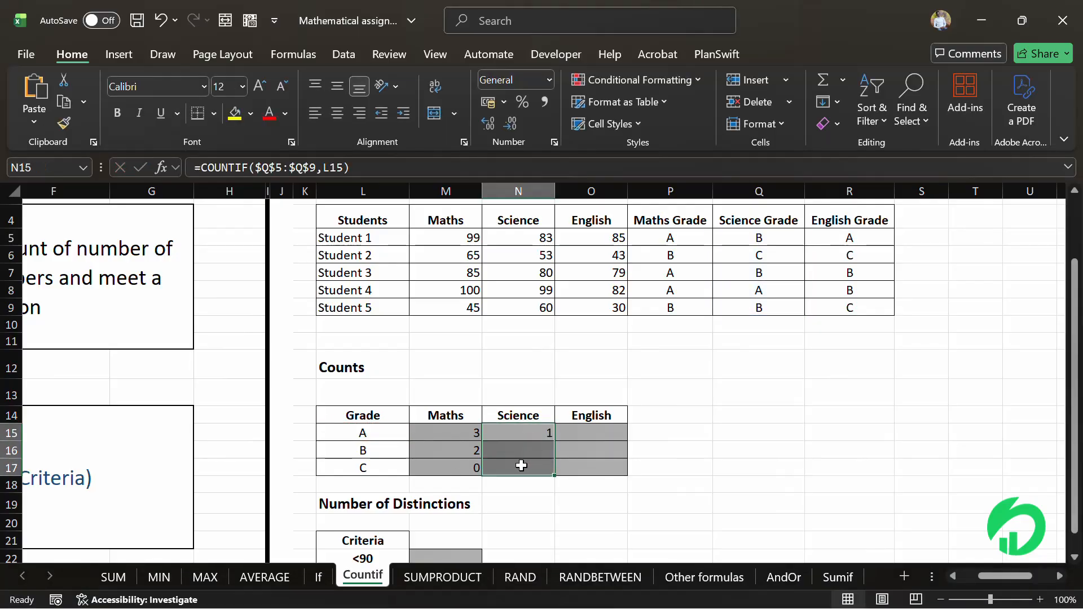
pyautogui.hotkey('ctrl', 'd')
pyautogui.click(513, 452)
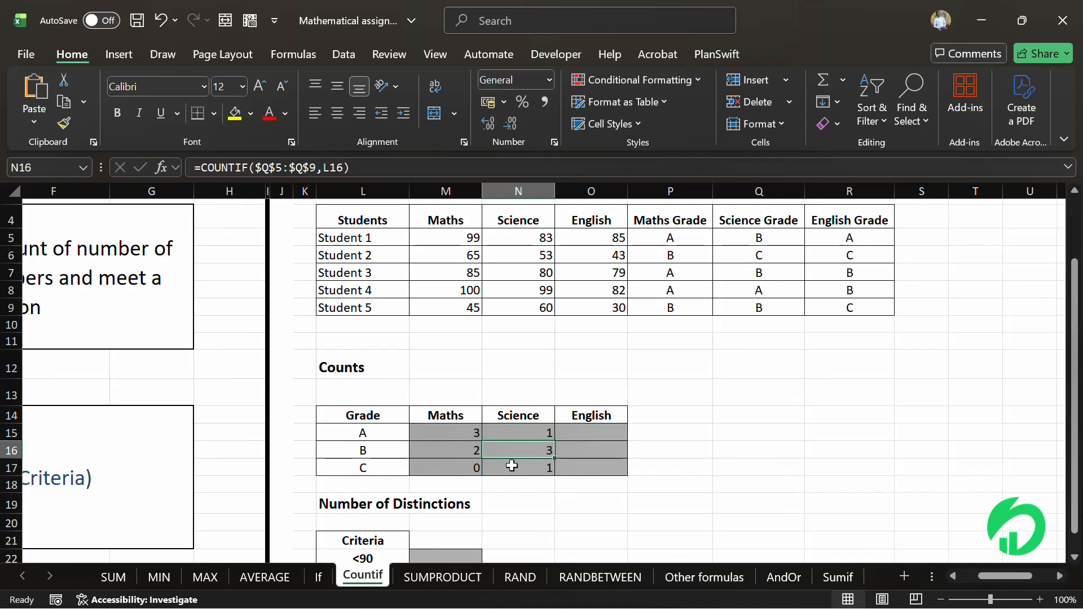
pyautogui.doubleClick(511, 465)
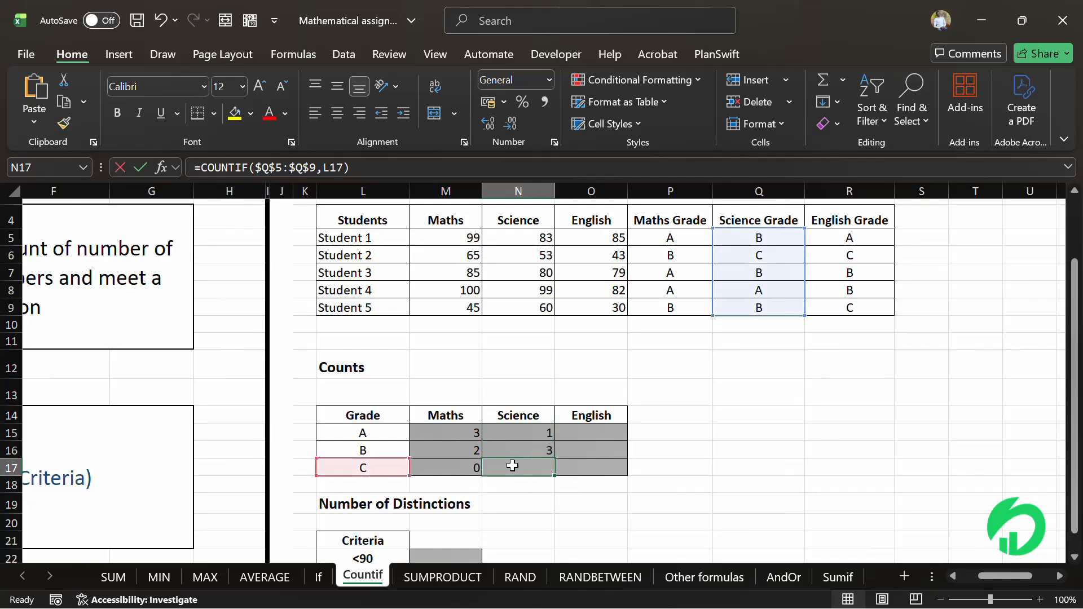
# Test the Maths and Science counts by changing the grade label in L15 to B and c, and set it back to A.
pyautogui.click(379, 435)
pyautogui.moveTo(345, 450); pyautogui.dragTo(669, 459)
pyautogui.click(398, 432)
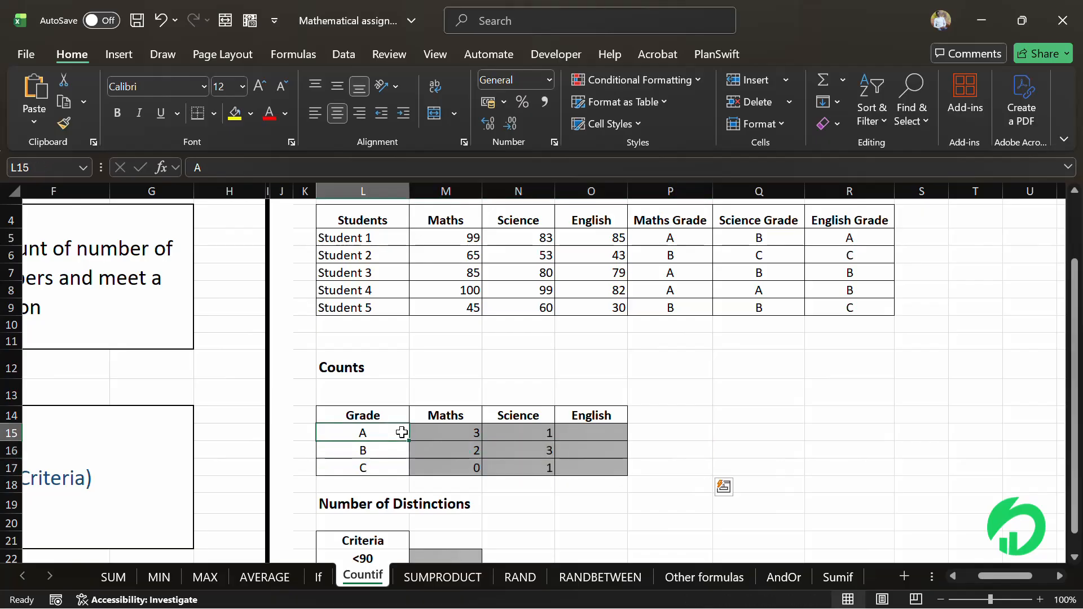
pyautogui.write('B')
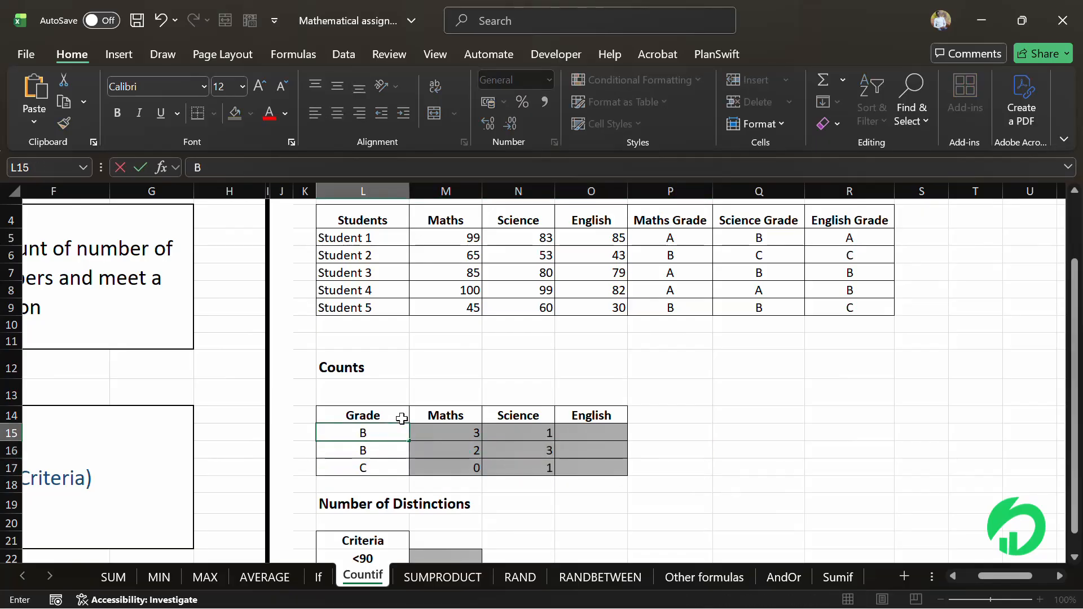
pyautogui.hotkey('ctrl', 'Return')
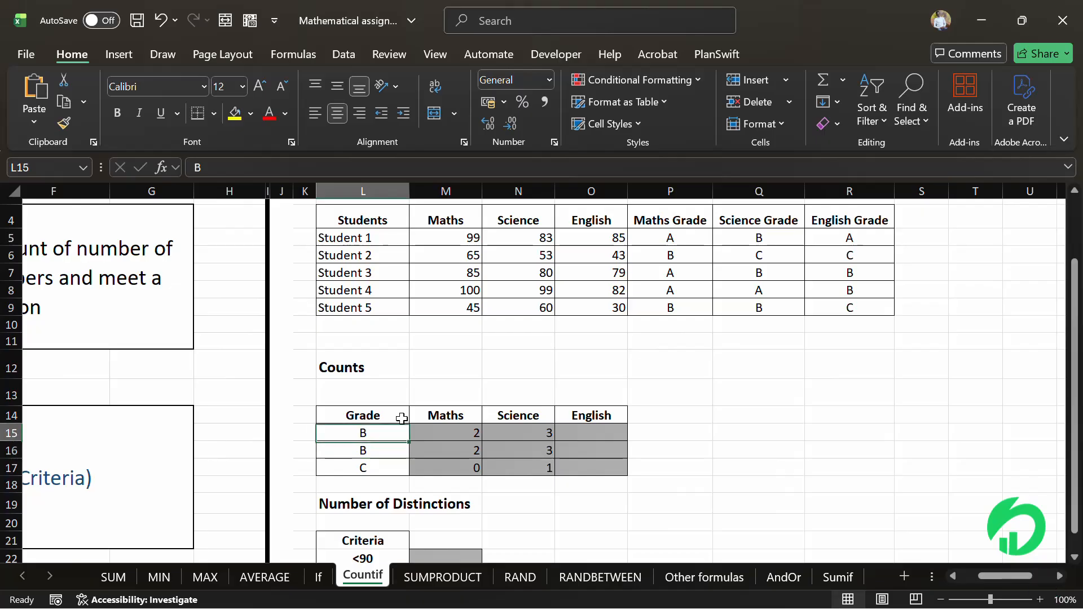
pyautogui.write('c')
pyautogui.press('Return')
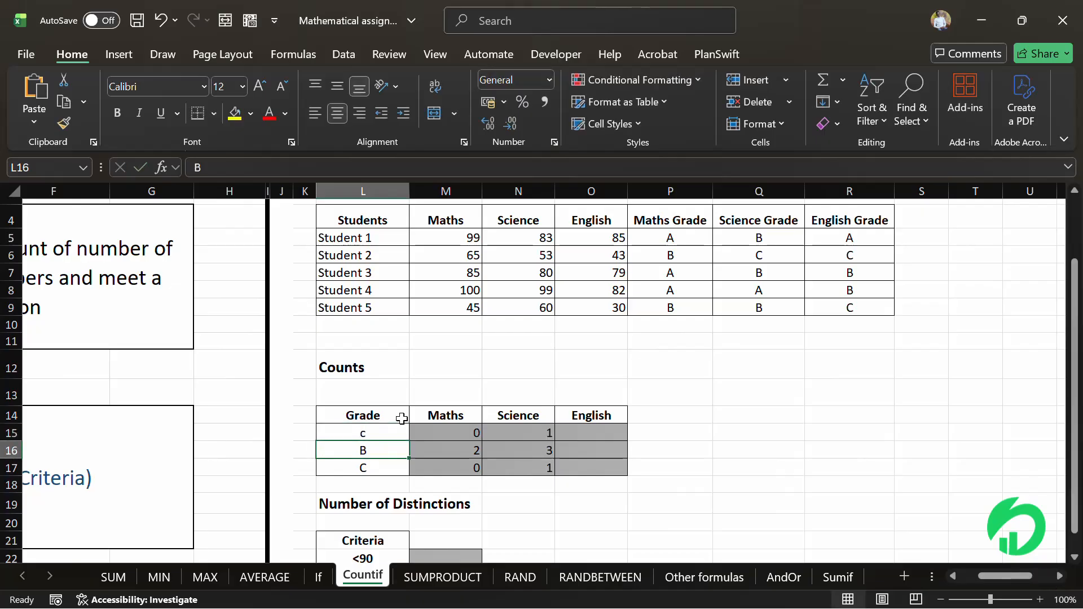
pyautogui.press('Up')
pyautogui.write('A')
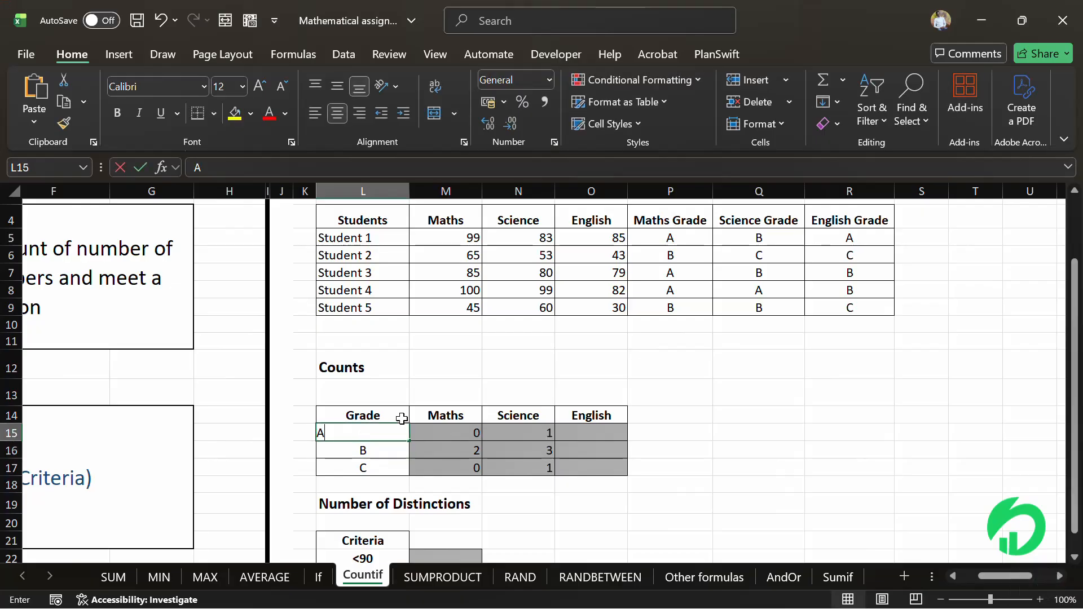
pyautogui.press('Return')
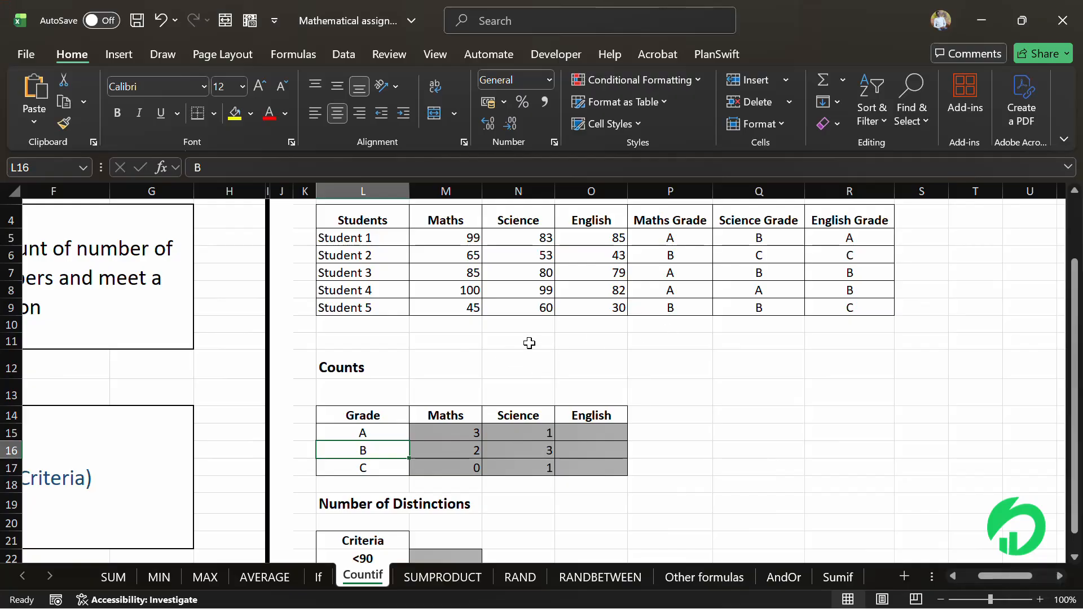
pyautogui.scroll(-1, 529, 343)
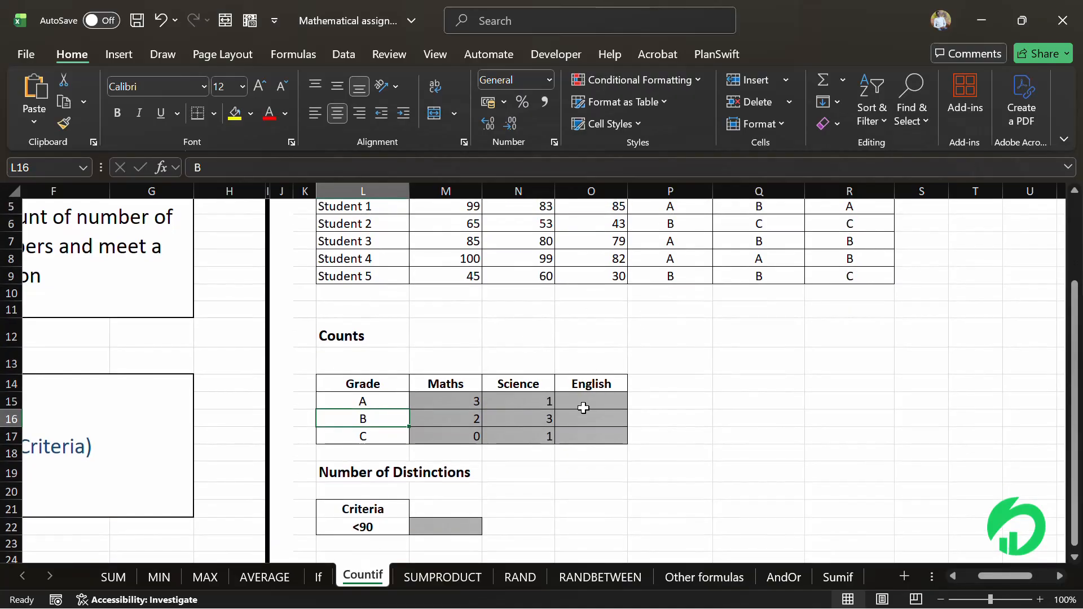
pyautogui.moveTo(583, 407); pyautogui.dragTo(601, 443)
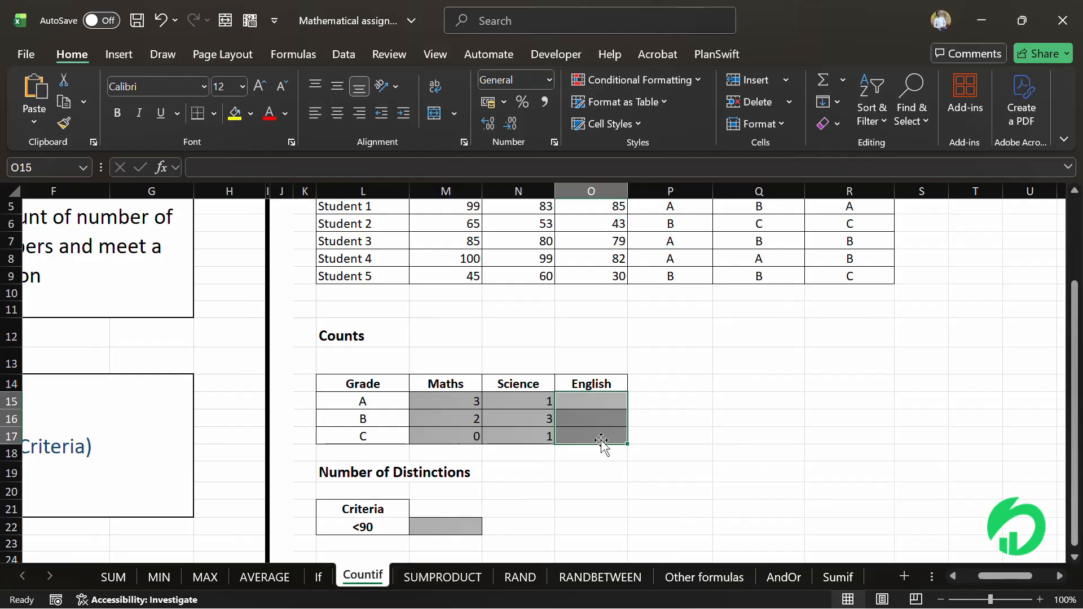
pyautogui.scroll(-1, 601, 443)
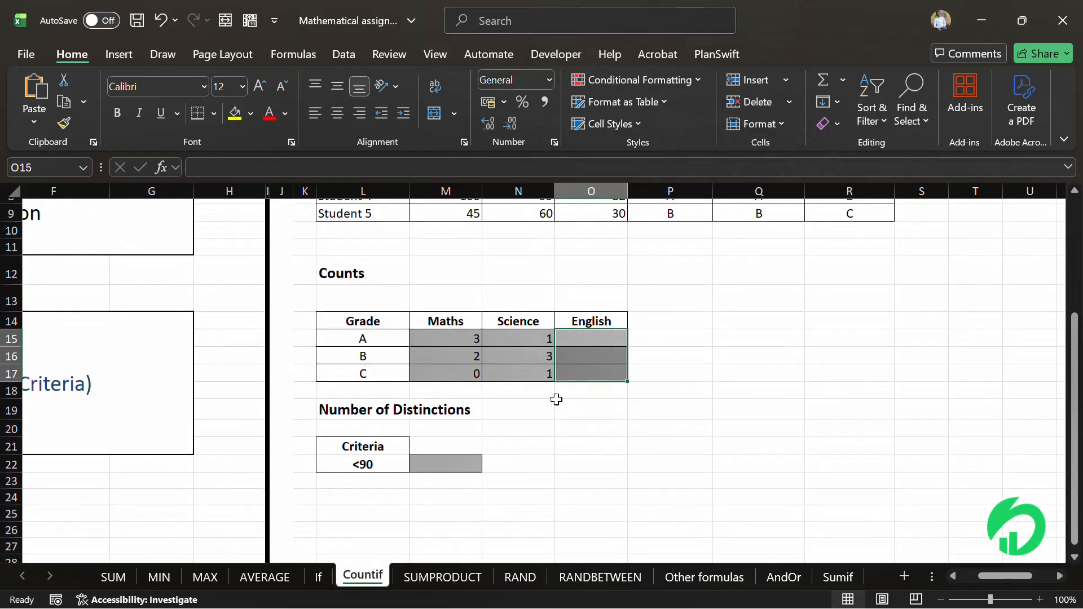
# Start a COUNTIF formula in M22 under Number of Distinctions with all subject scores M5:O9 as its range.
pyautogui.click(441, 461)
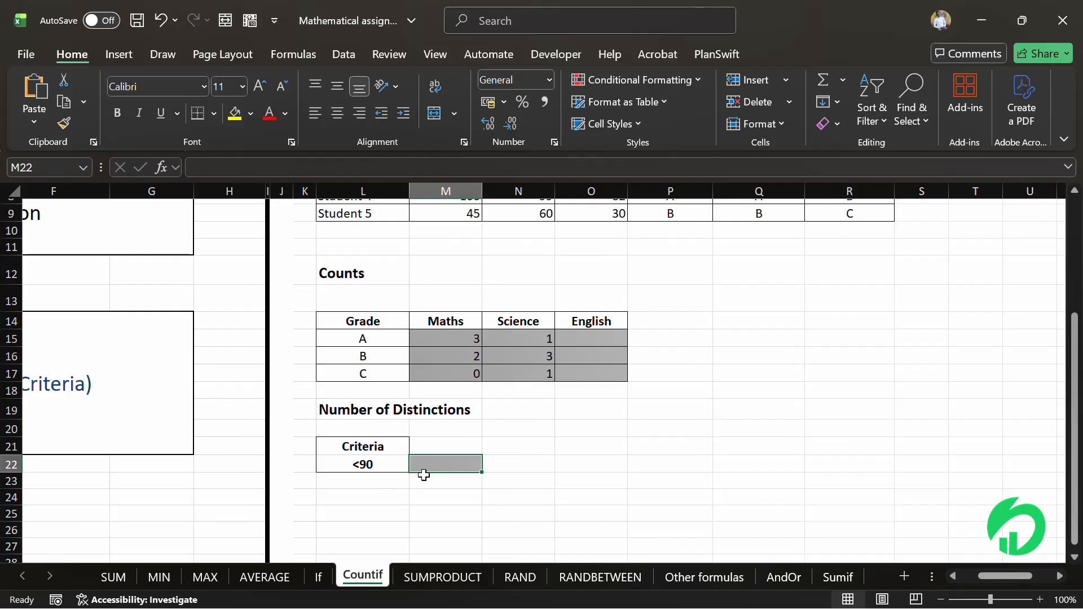
pyautogui.write('=count')
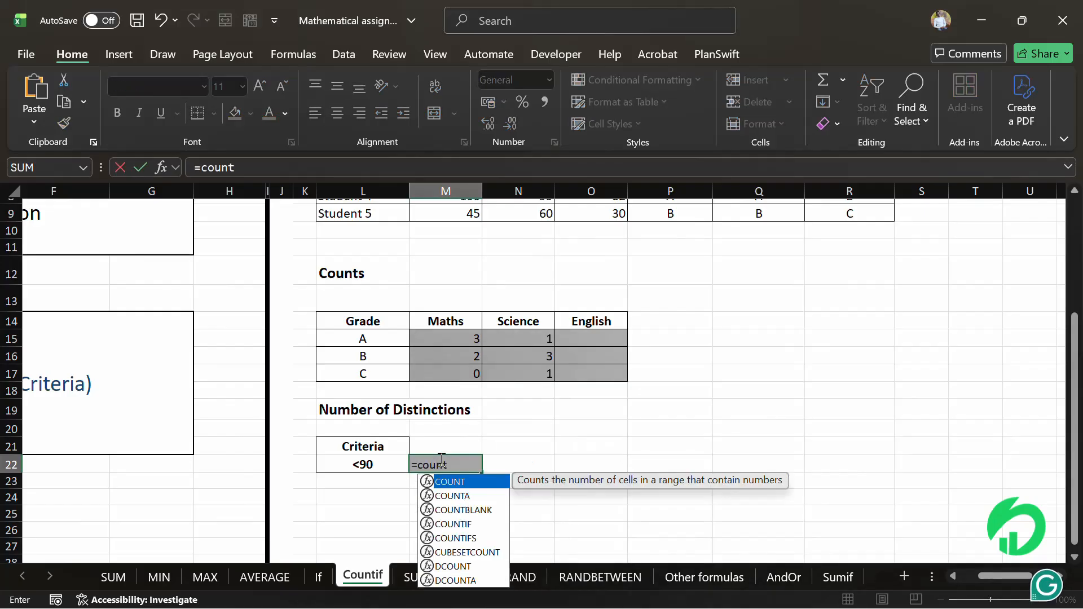
pyautogui.write('if(')
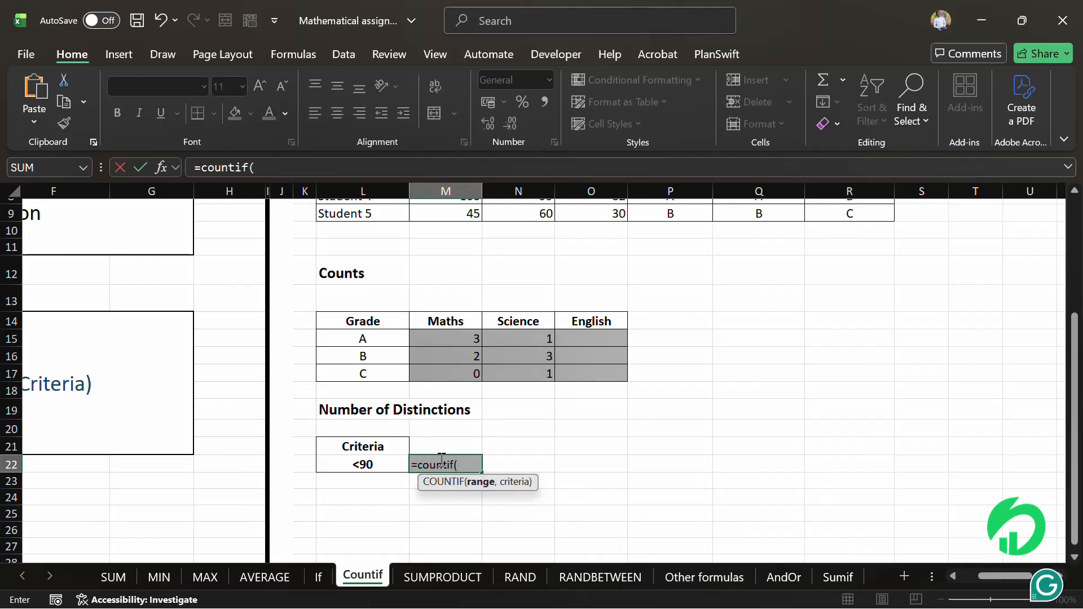
pyautogui.scroll(3, 442, 460)
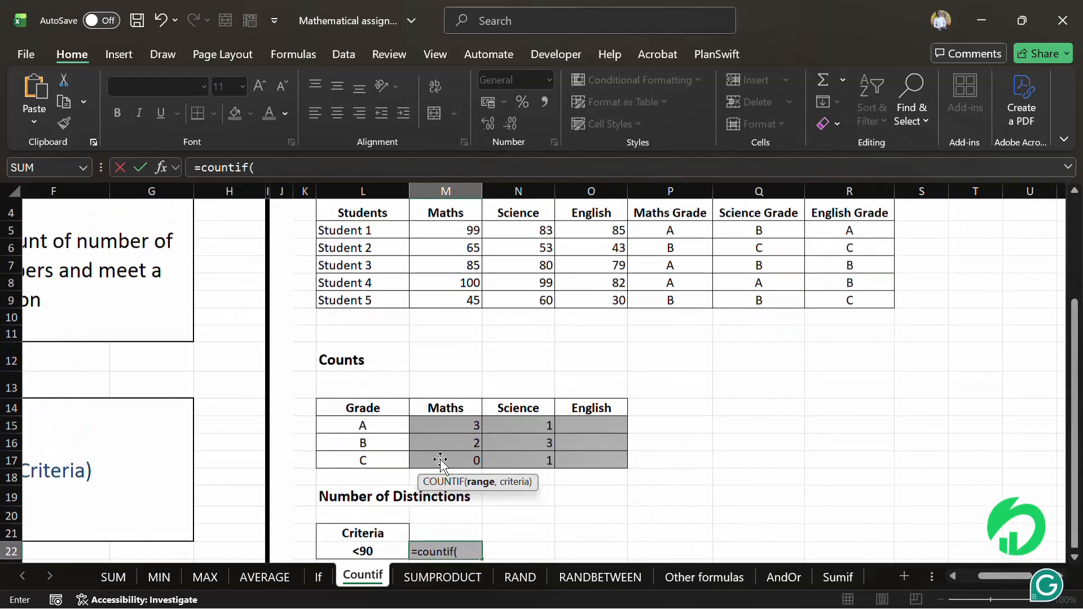
pyautogui.moveTo(448, 314); pyautogui.dragTo(581, 382)
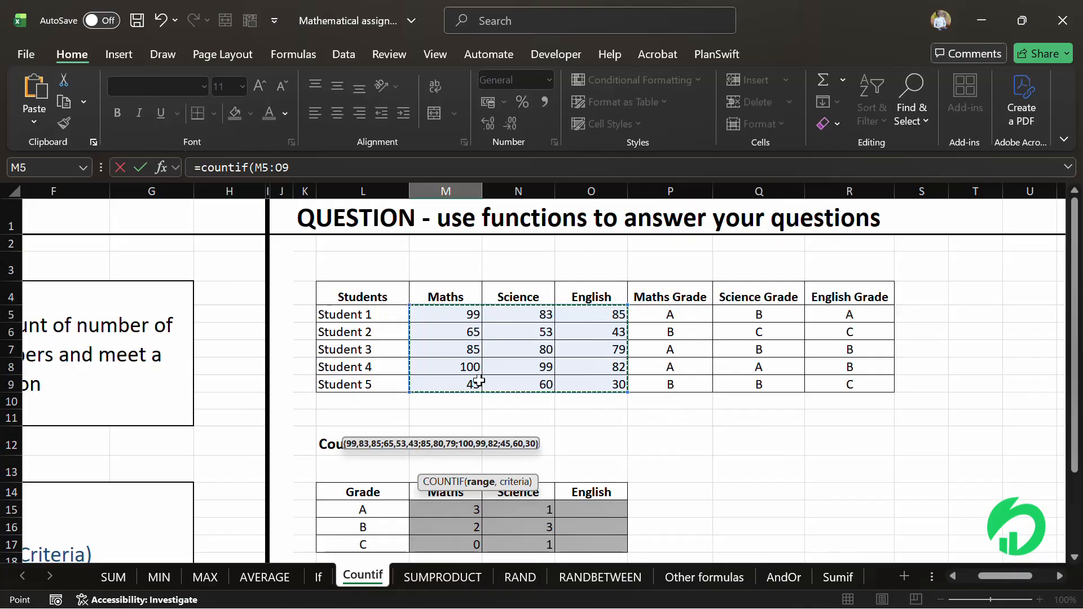
# Complete the M22 COUNTIF formula with the criteria cell L22 as its criterion.
pyautogui.scroll(-2, 474, 380)
pyautogui.scroll(-3, 469, 380)
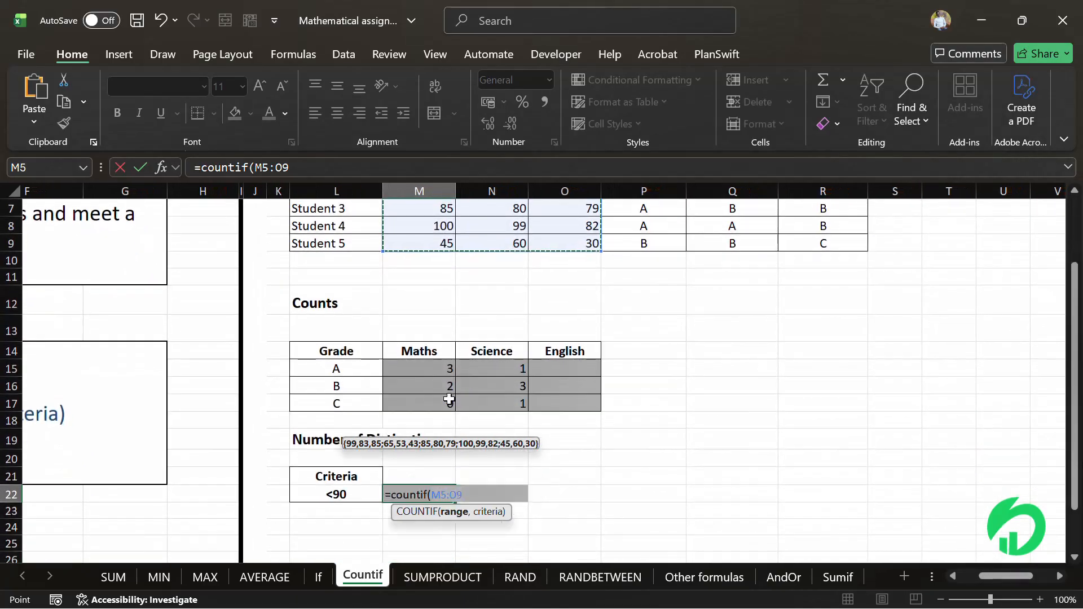
pyautogui.write(',')
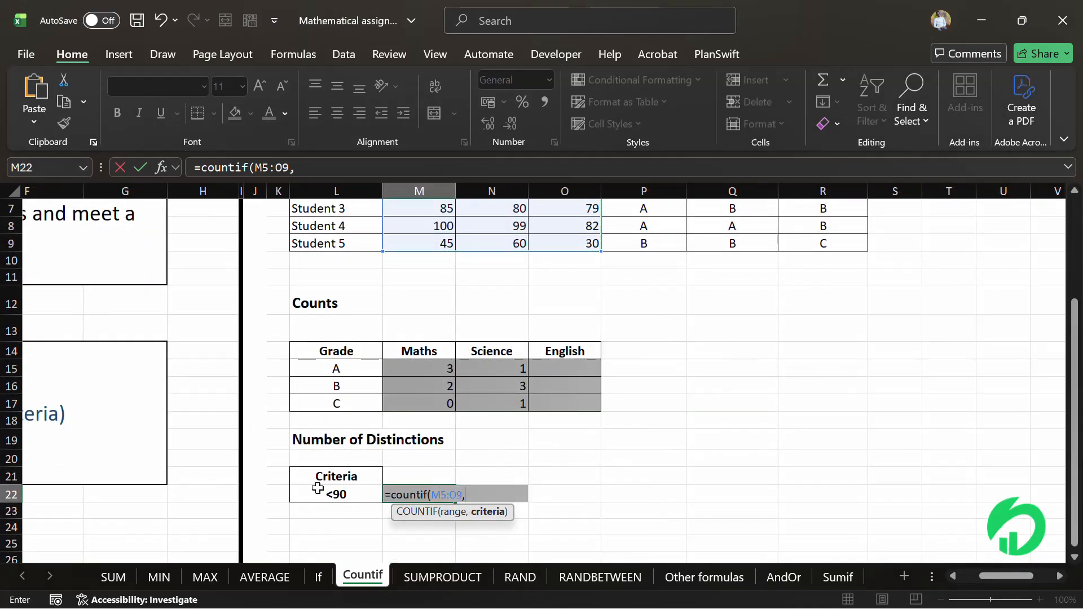
pyautogui.click(319, 490)
pyautogui.write(')')
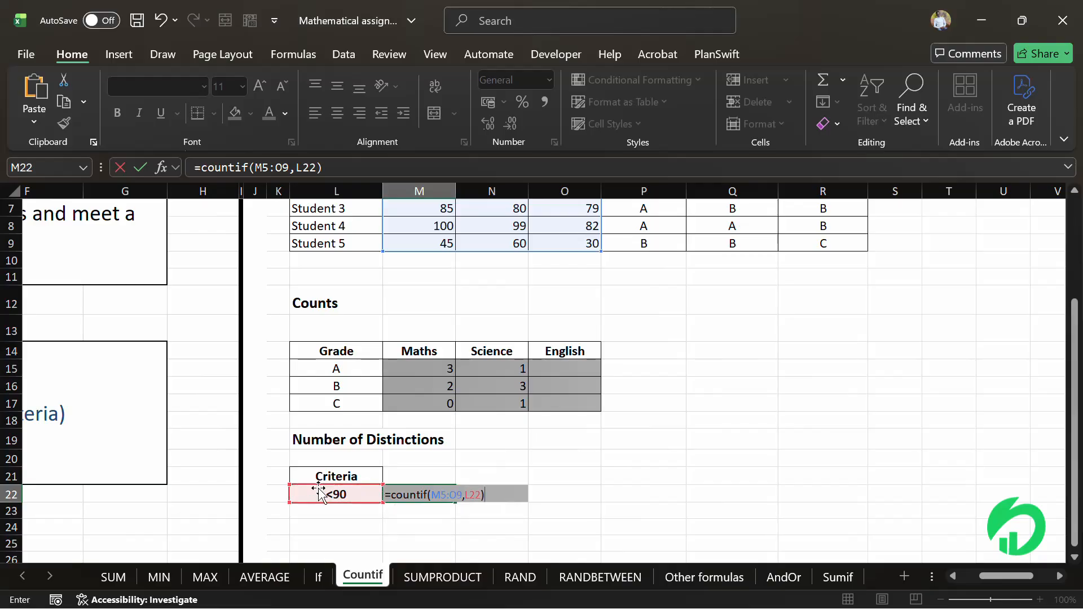
pyautogui.press('Return')
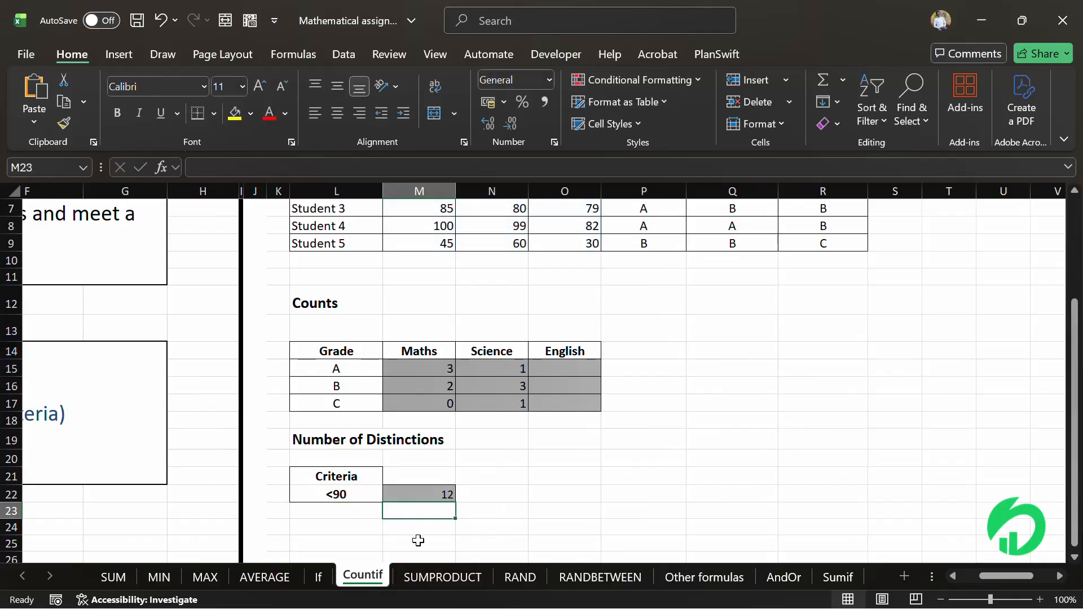
# Set the distinctions criterion in L22 to <95 and check the resulting count against the students' scores.
pyautogui.click(408, 491)
pyautogui.scroll(2, 408, 491)
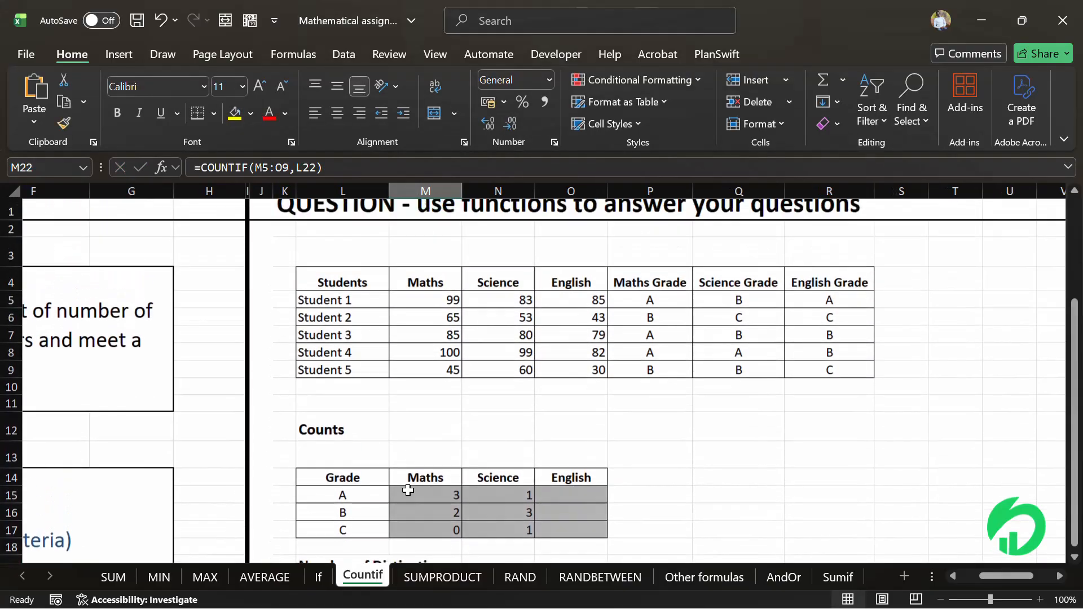
pyautogui.scroll(-4, 476, 389)
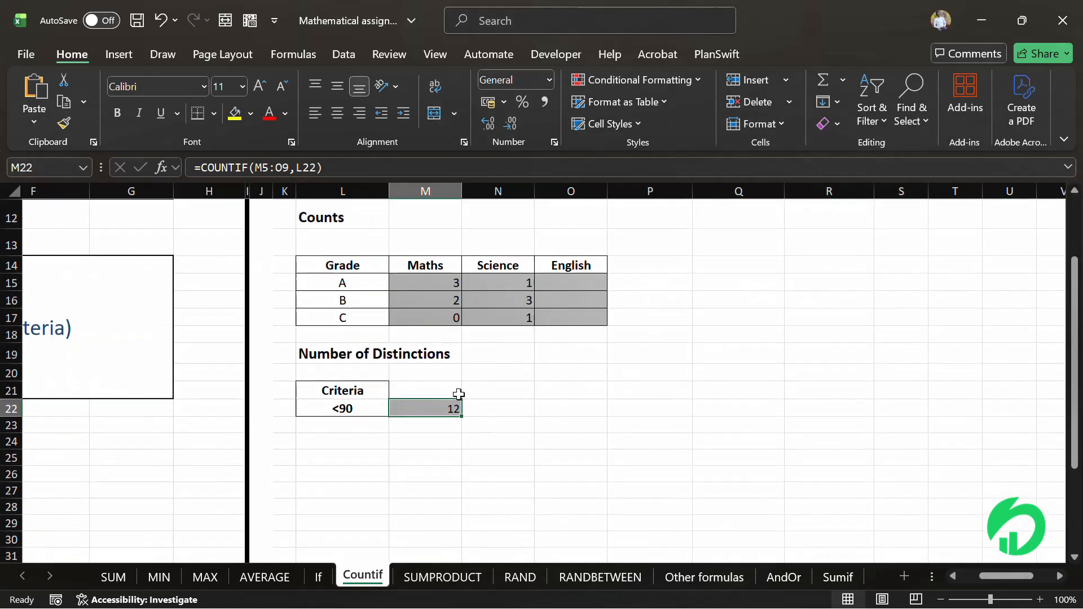
pyautogui.click(365, 418)
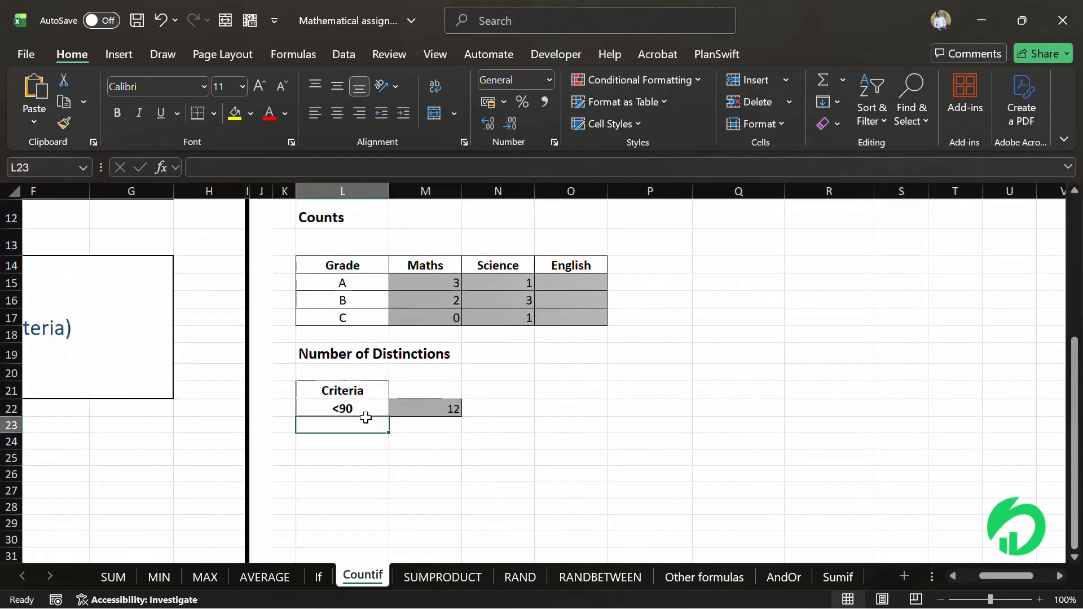
pyautogui.doubleClick(368, 418)
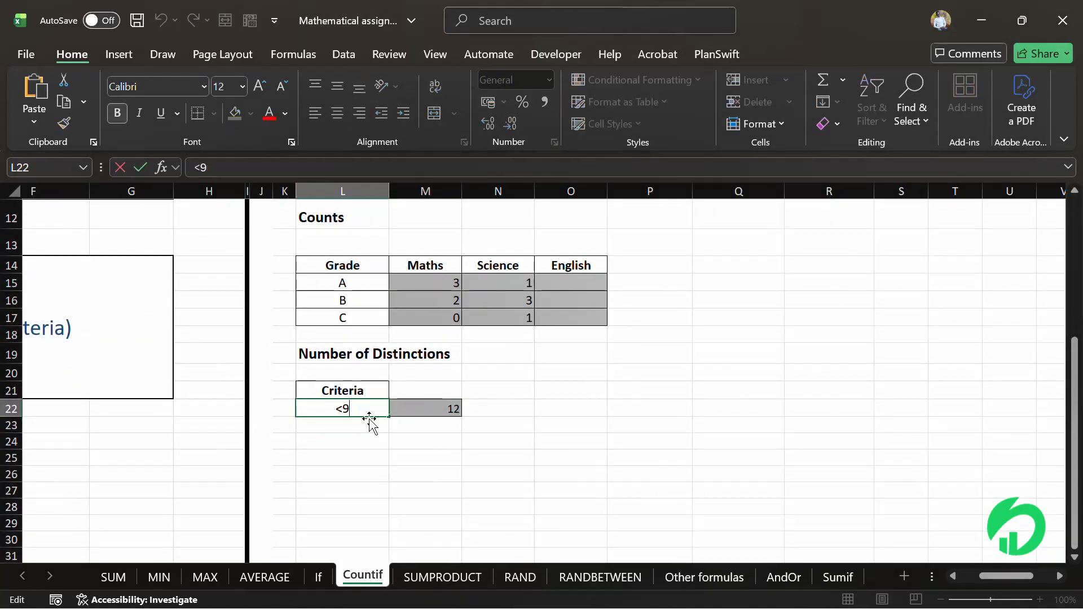
pyautogui.write('5')
pyautogui.press('Return')
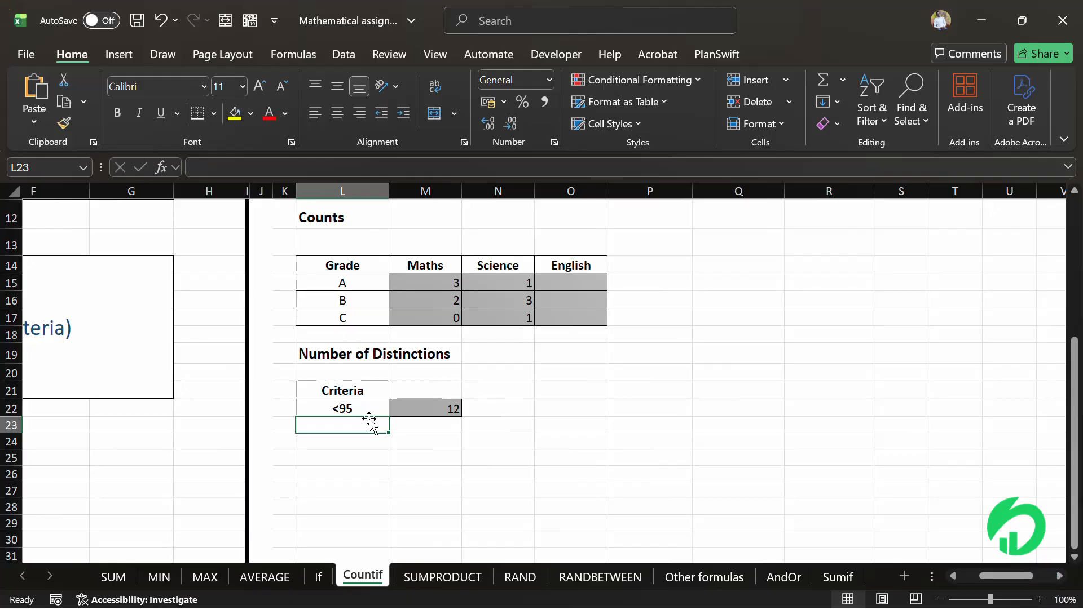
pyautogui.click(361, 412)
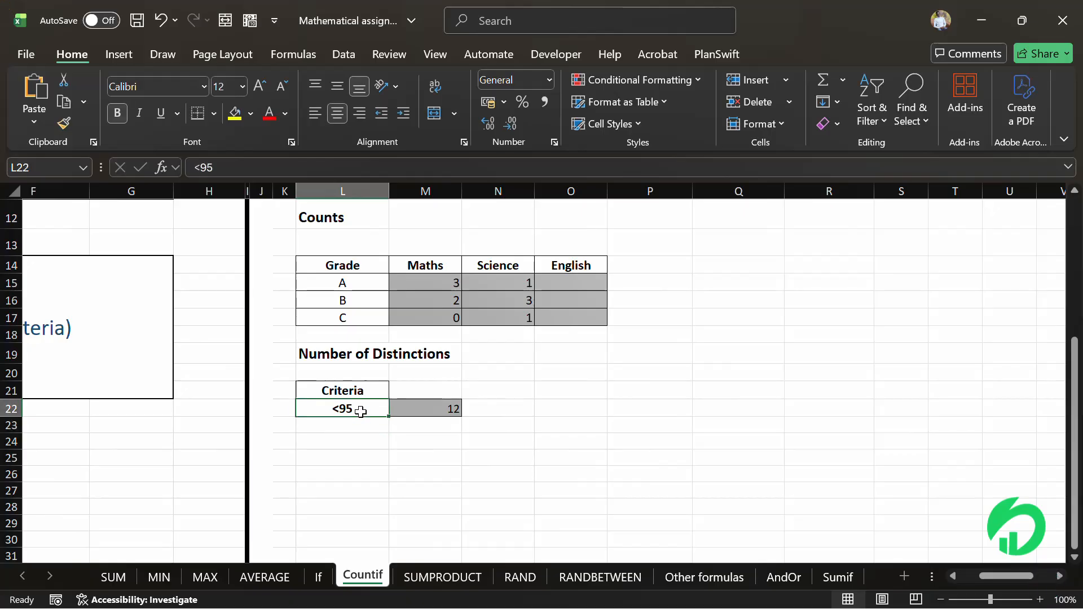
pyautogui.scroll(3, 549, 349)
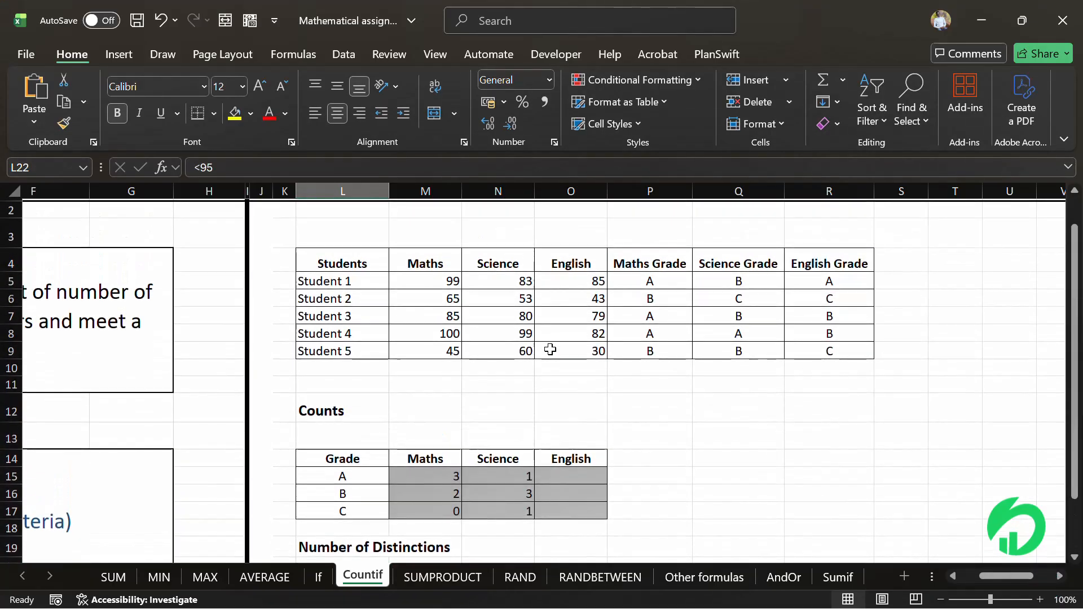
pyautogui.scroll(-2, 358, 441)
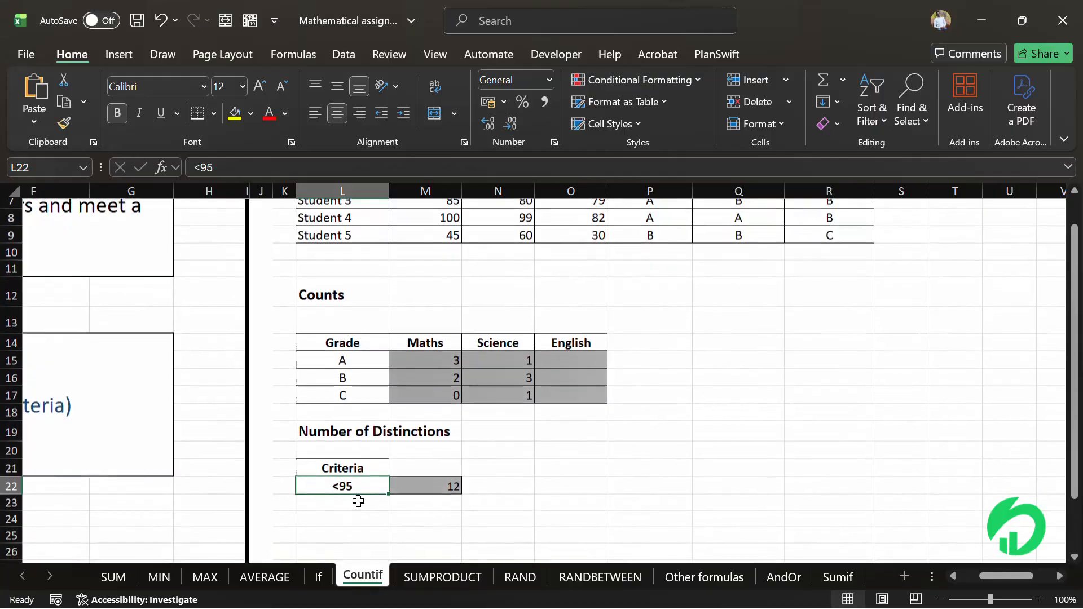
# Set the distinctions criterion in L22 to <50 and compare the resulting count with the students' scores.
pyautogui.doubleClick(368, 486)
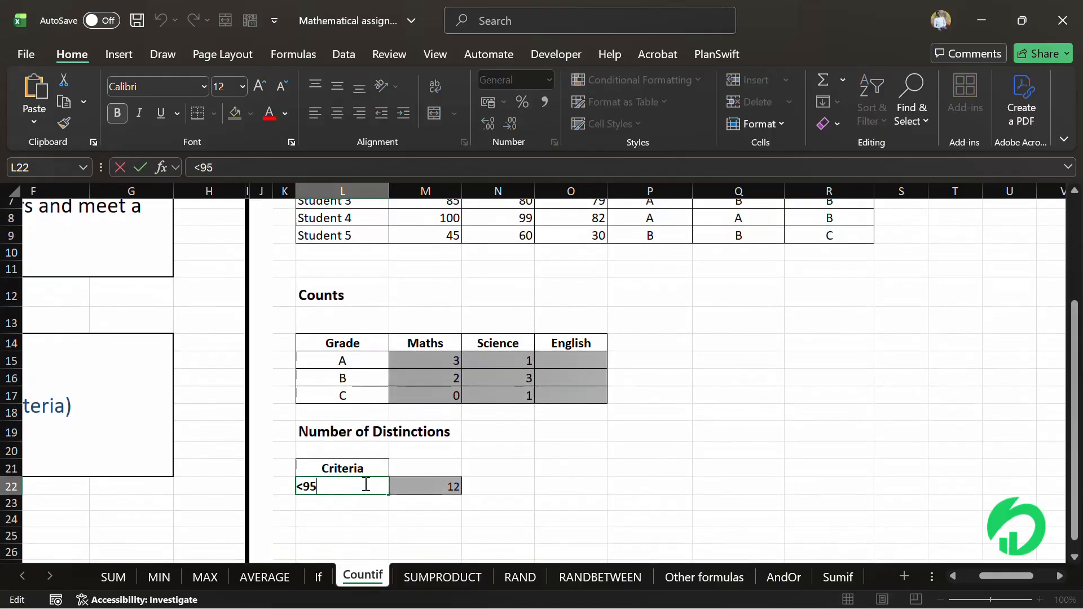
pyautogui.write('50')
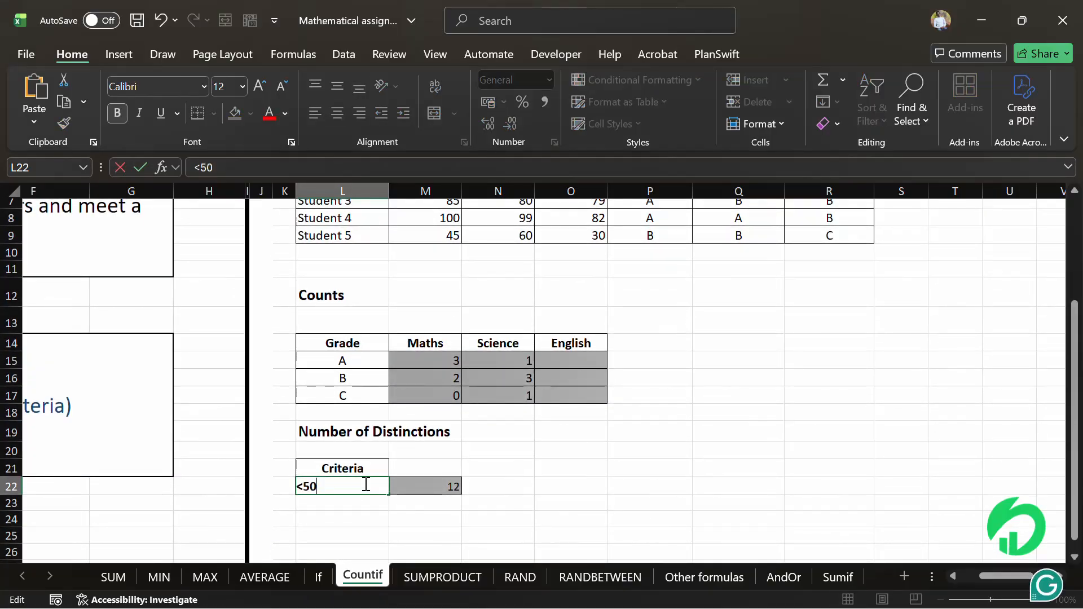
pyautogui.press('Return')
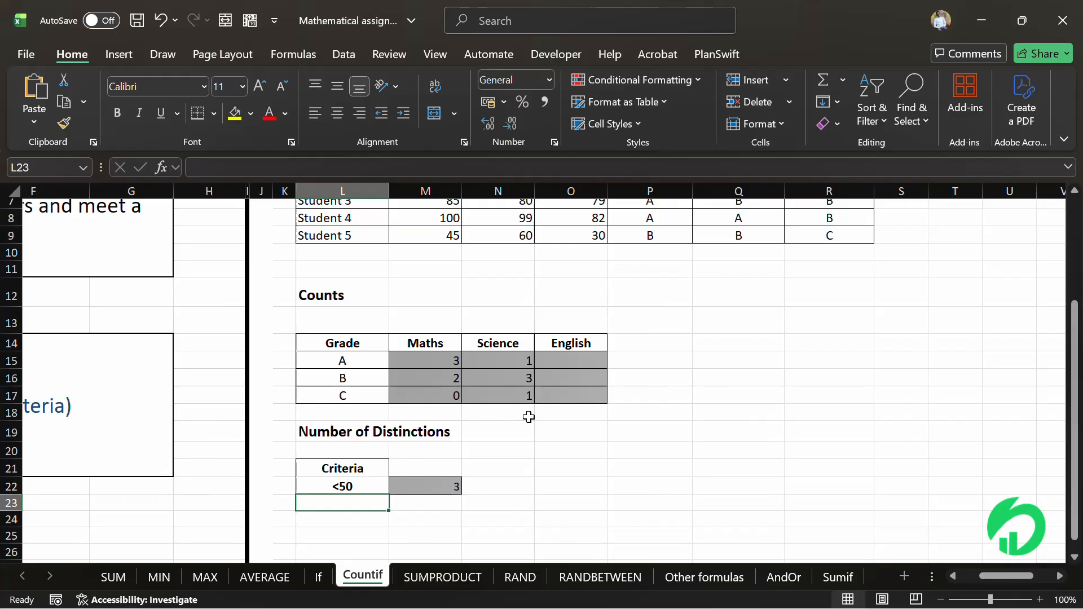
pyautogui.scroll(2, 511, 412)
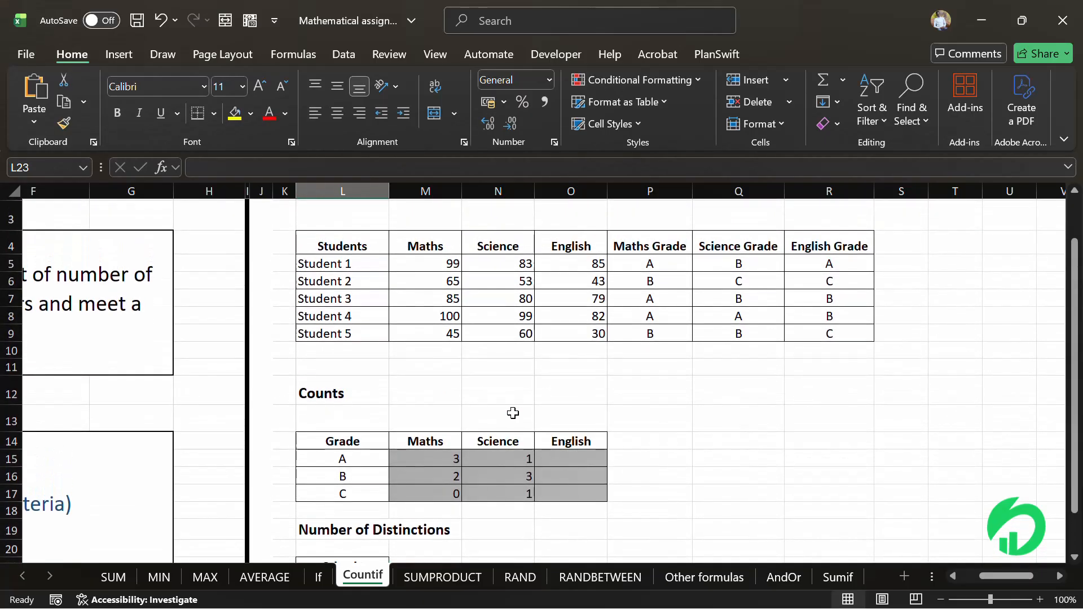
pyautogui.scroll(-2, 513, 413)
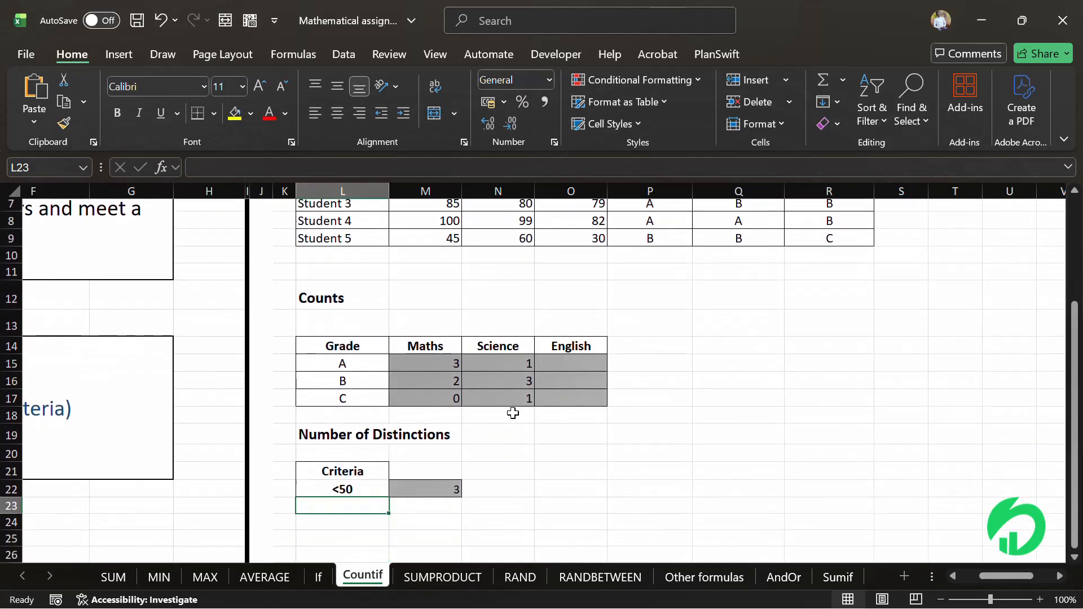
pyautogui.scroll(1, 439, 396)
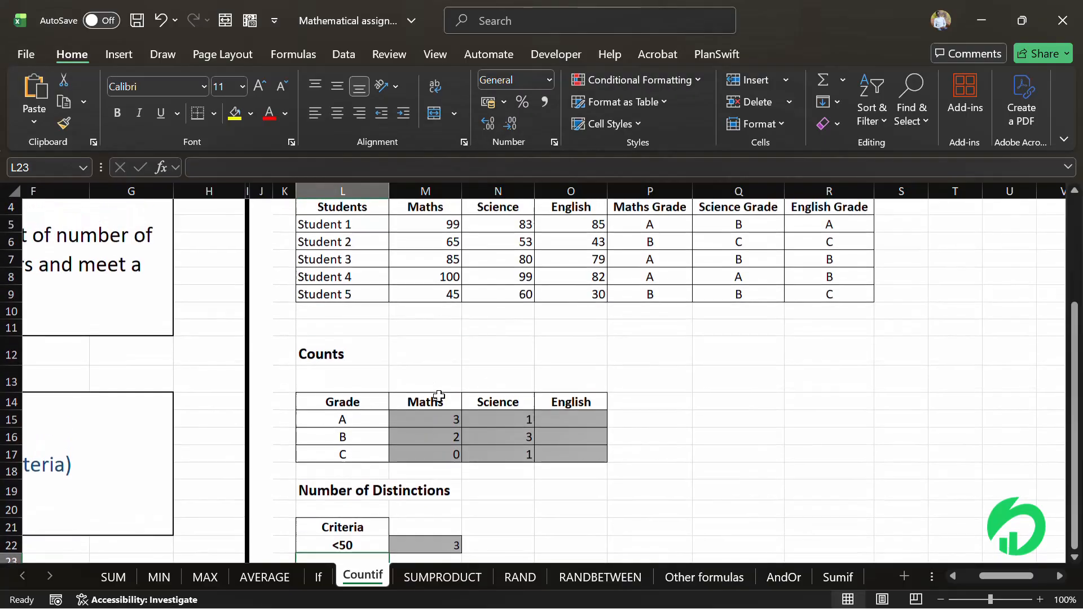
pyautogui.scroll(-1, 438, 394)
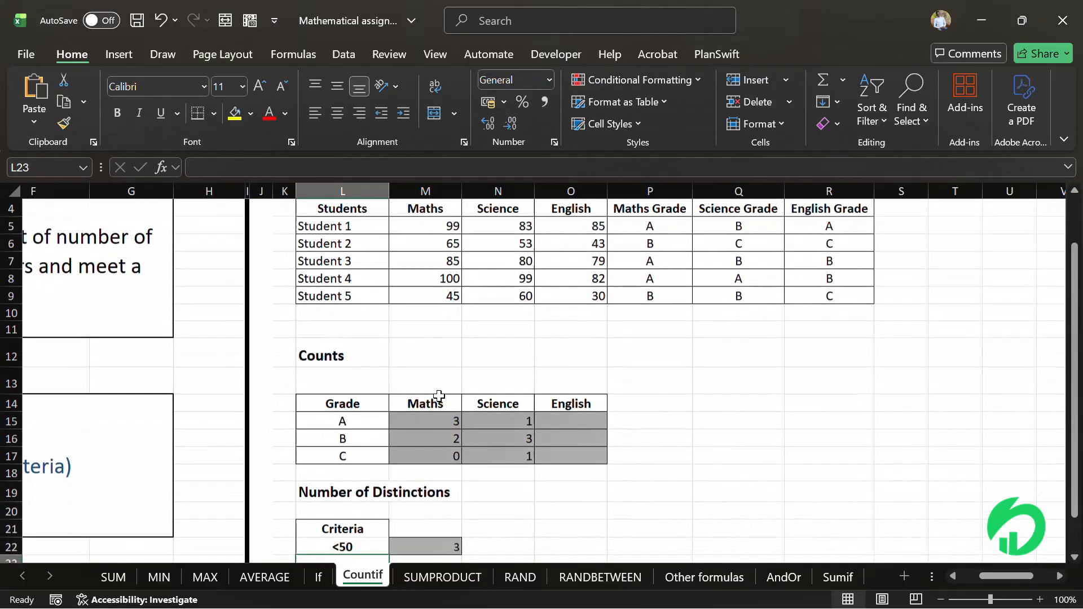
# Change the distinctions criterion in L22 to <100 and check the count against the score table.
pyautogui.doubleClick(371, 502)
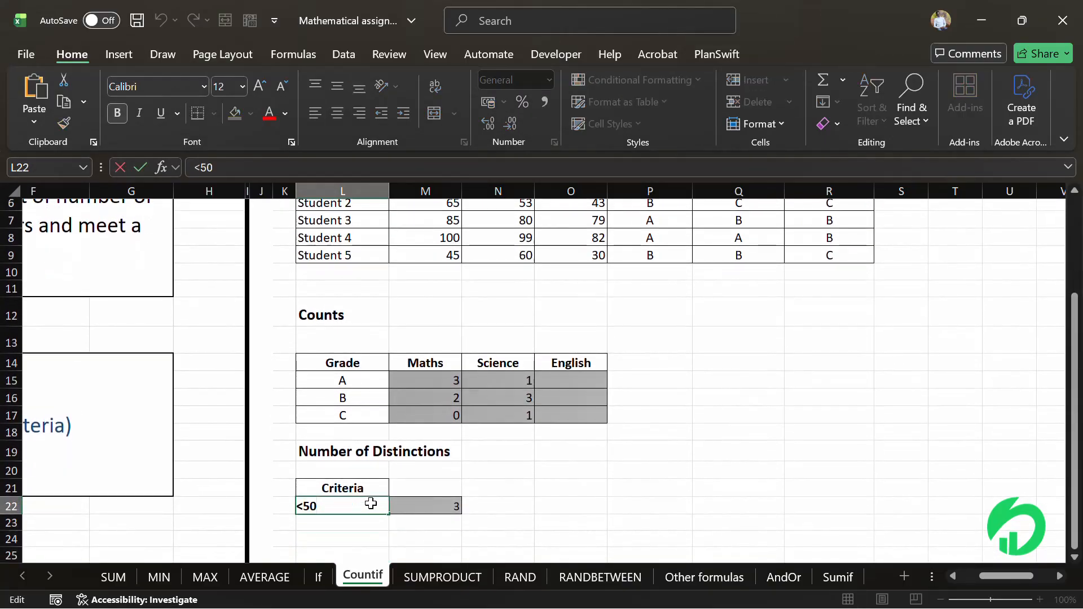
pyautogui.write('100')
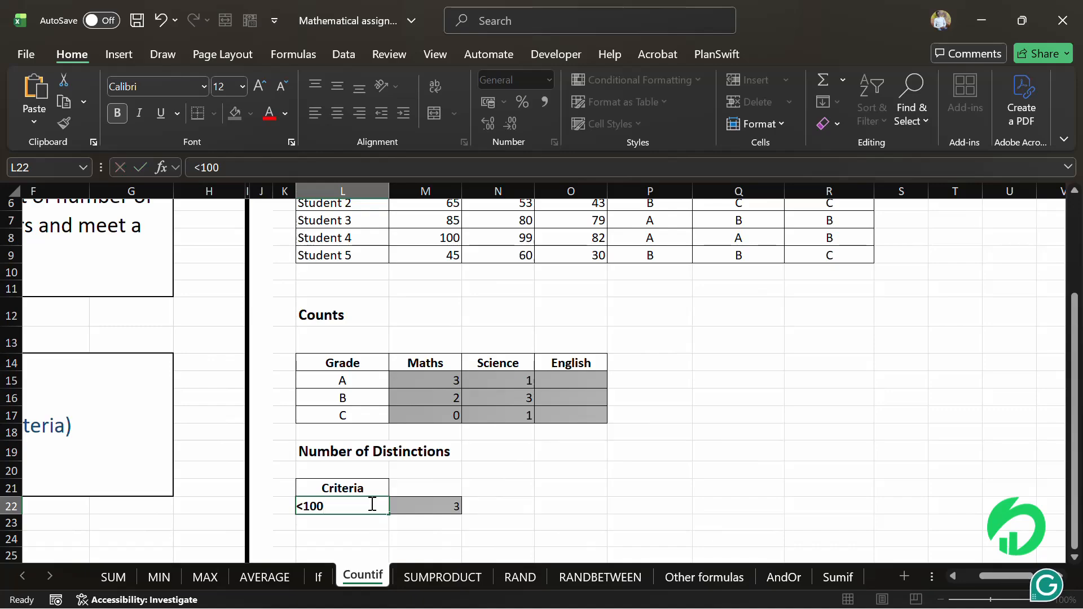
pyautogui.press('Return')
pyautogui.scroll(2, 564, 418)
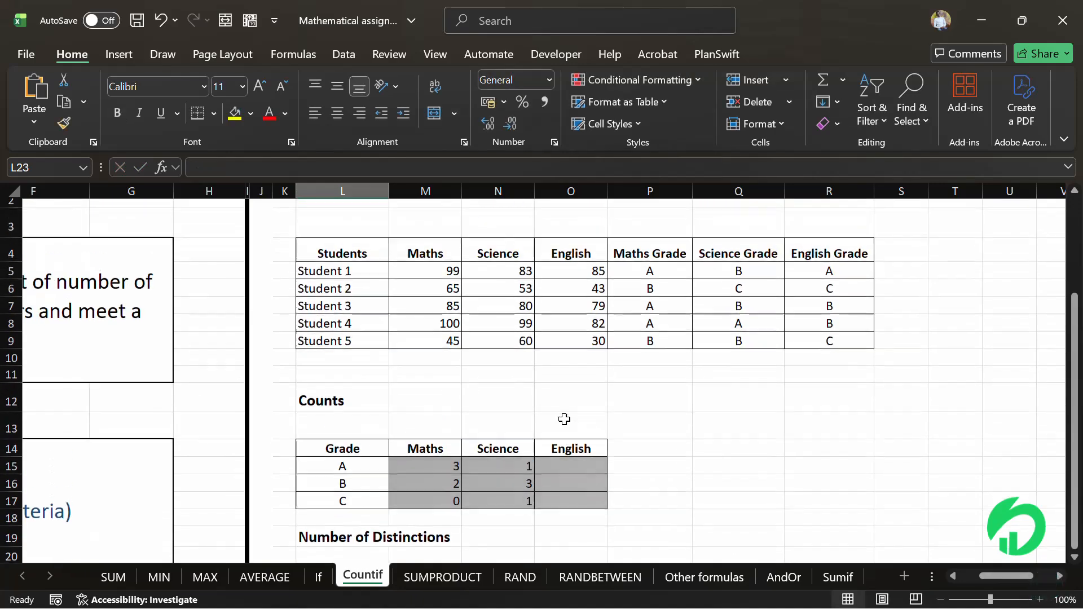
pyautogui.scroll(-1, 564, 419)
pyautogui.scroll(-1, 564, 418)
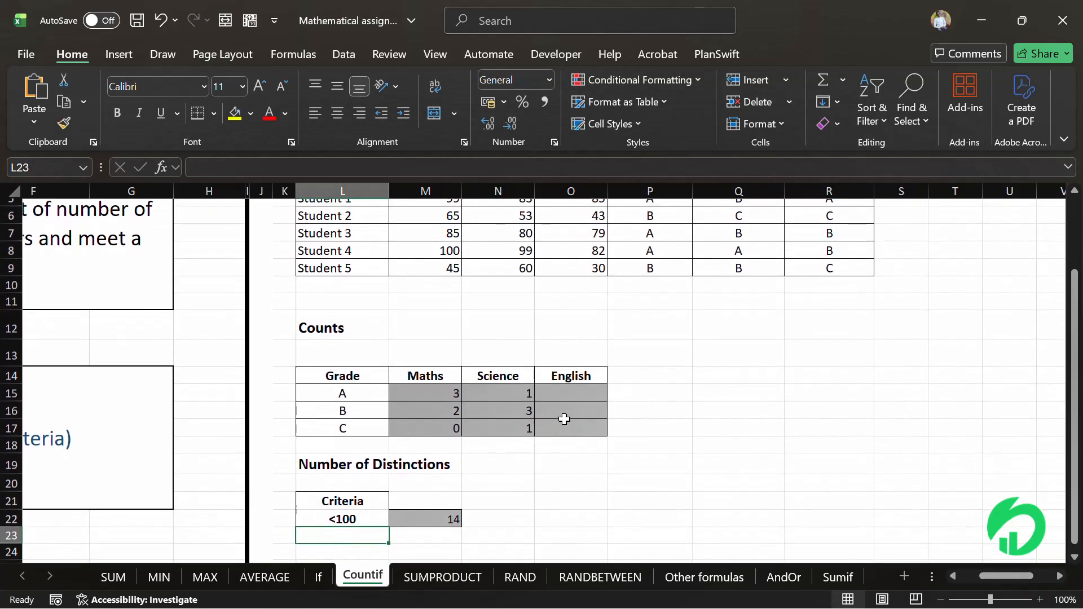